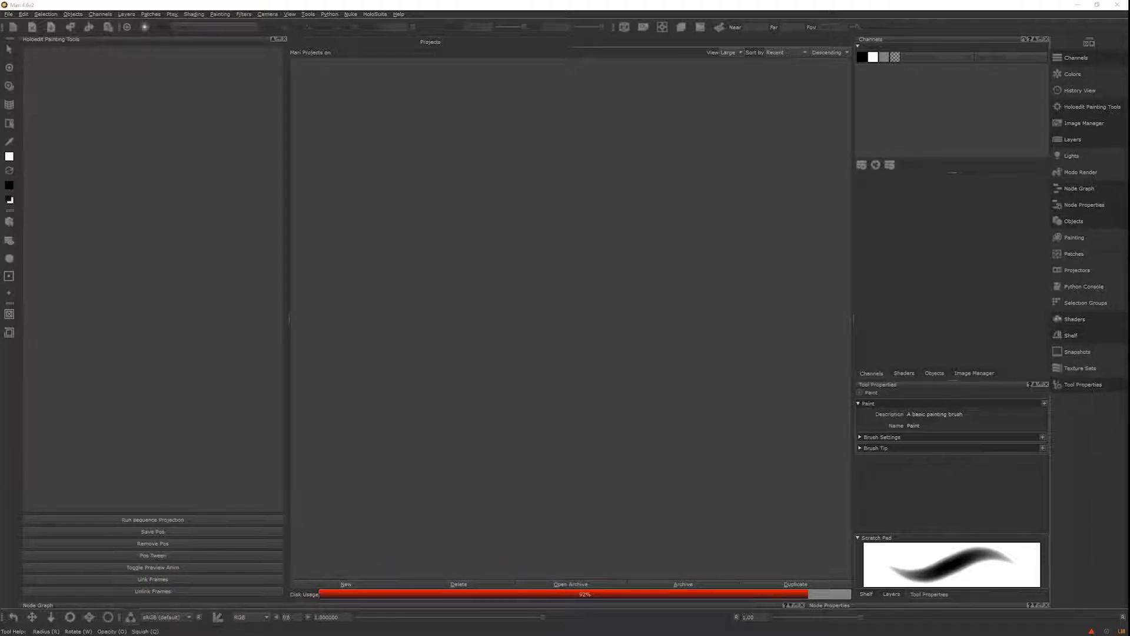
Open the archive Mari_Sourcefiles_000142-000219.mra from the Mari workflow folder inside Documents/Workflows
left_click(560, 584)
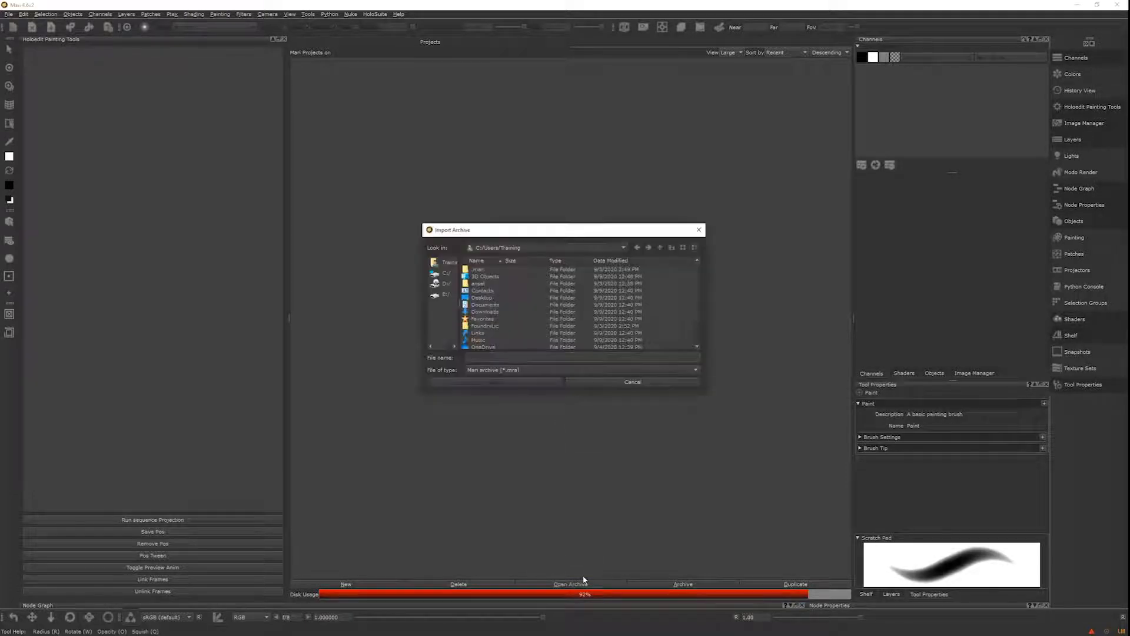
double_click(487, 305)
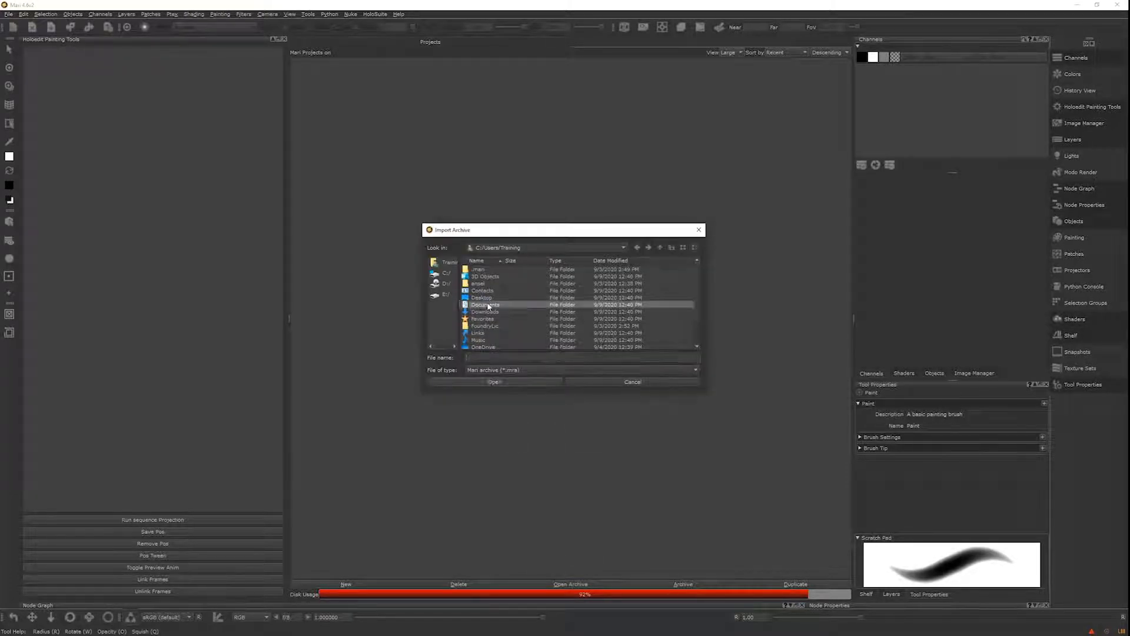
double_click(495, 283)
double_click(500, 270)
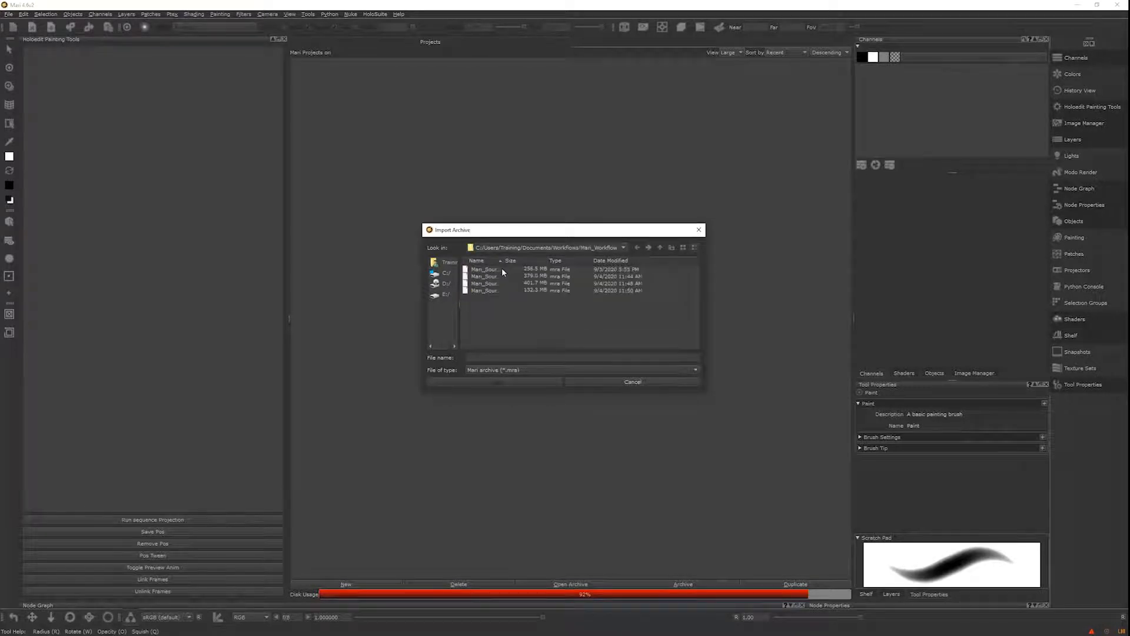
left_click_drag(502, 262, 590, 266)
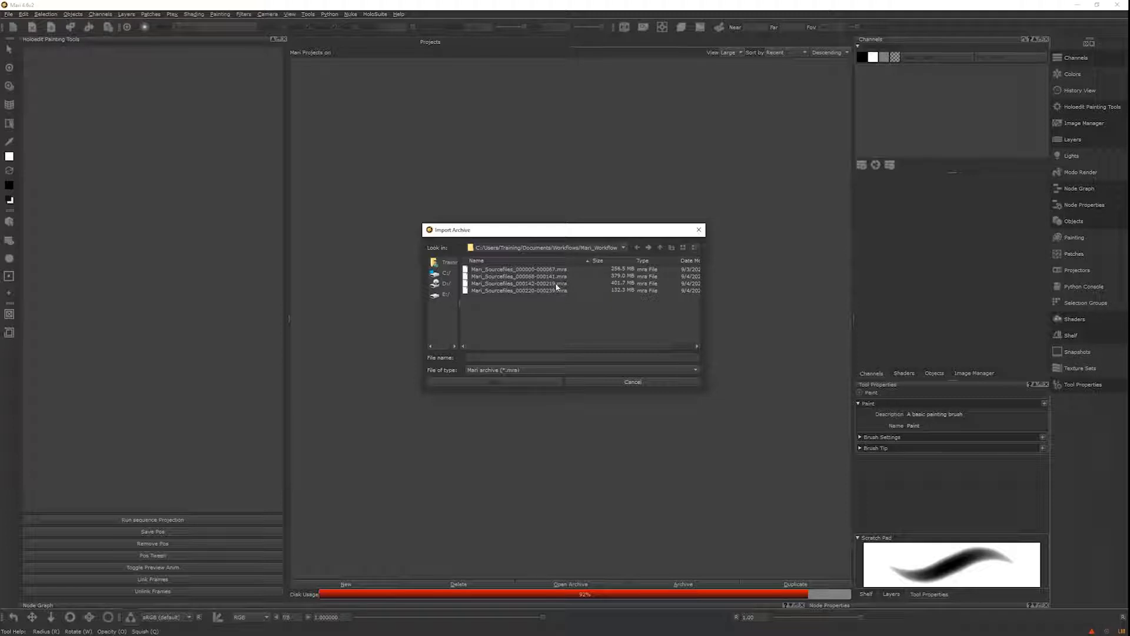
double_click(556, 283)
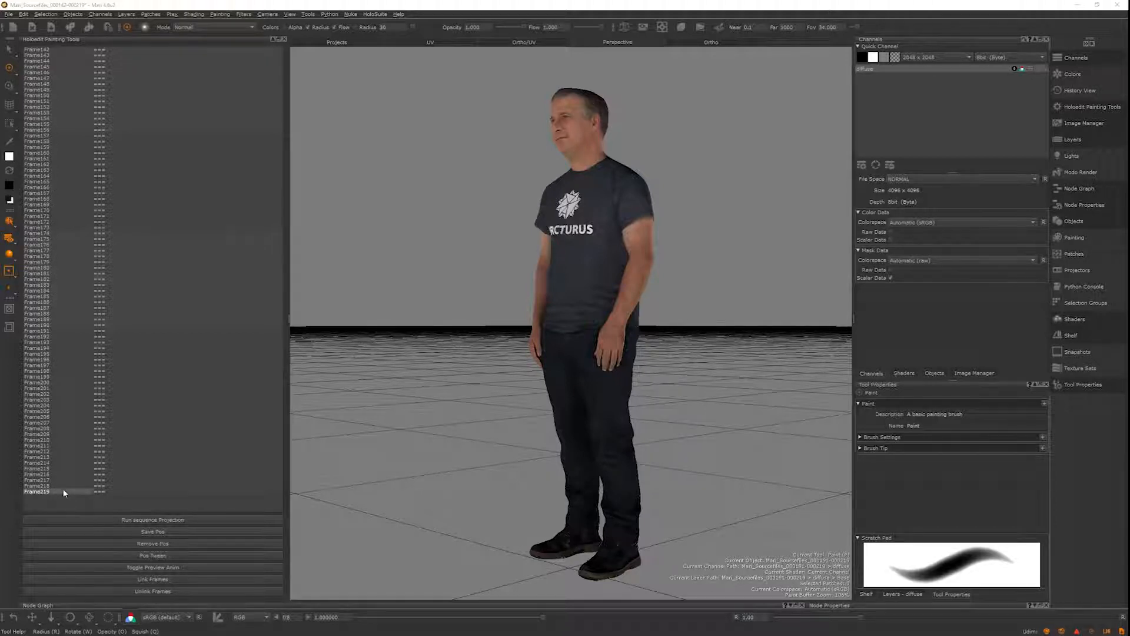
Go through the sequence from Frame219 back to Frame183, examining how the figure's pose changes per frame
left_click_drag(63, 490, 44, 199)
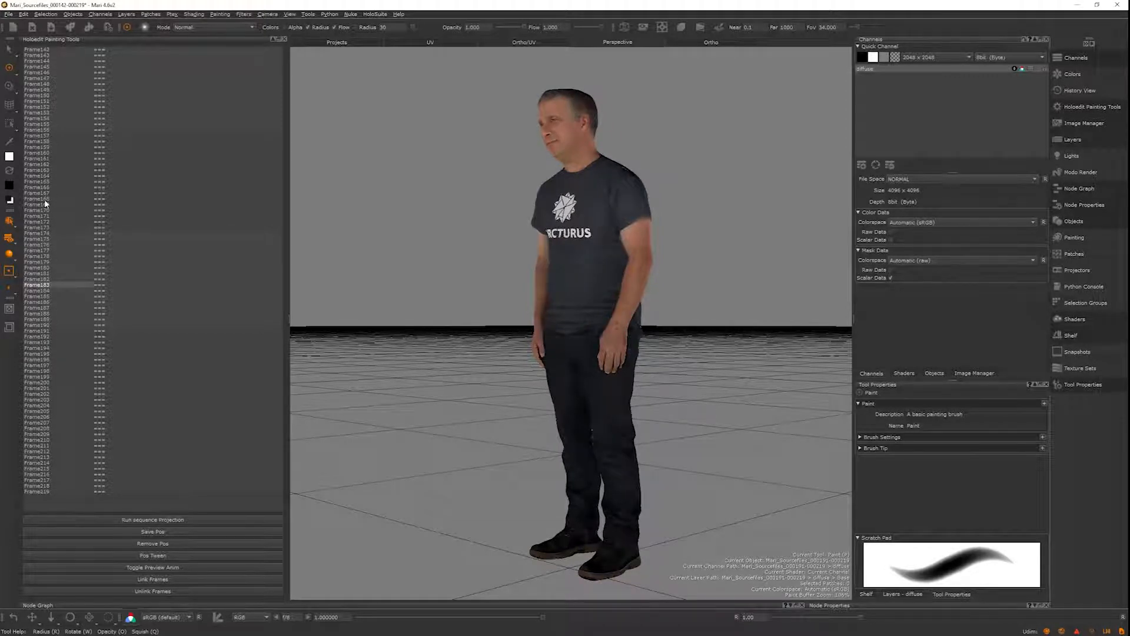
left_click(64, 492)
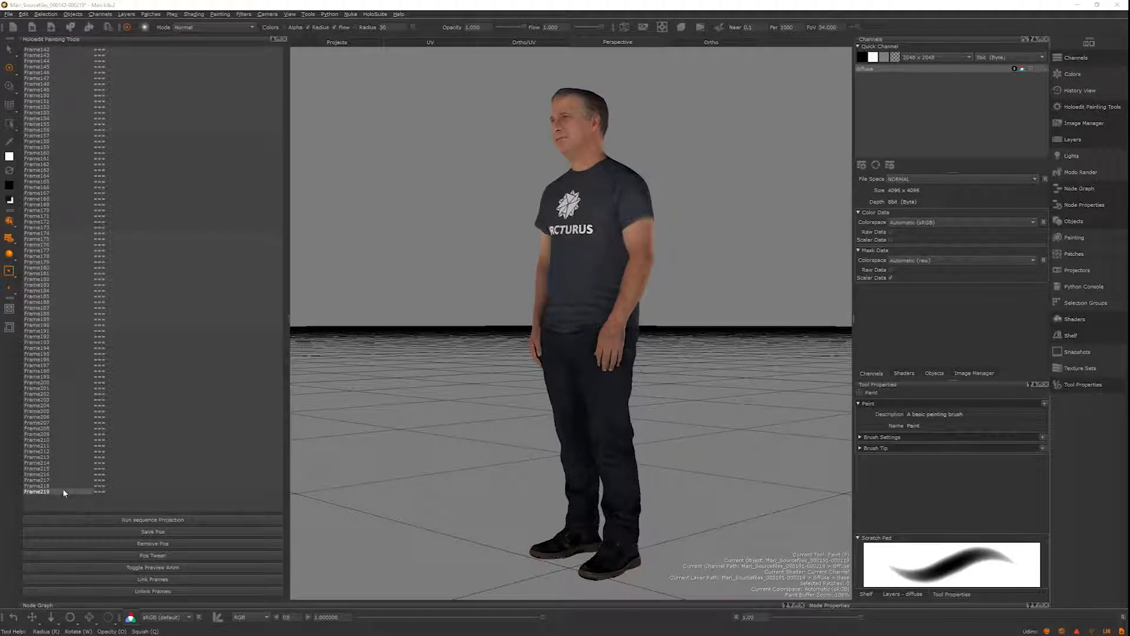
left_click(49, 372)
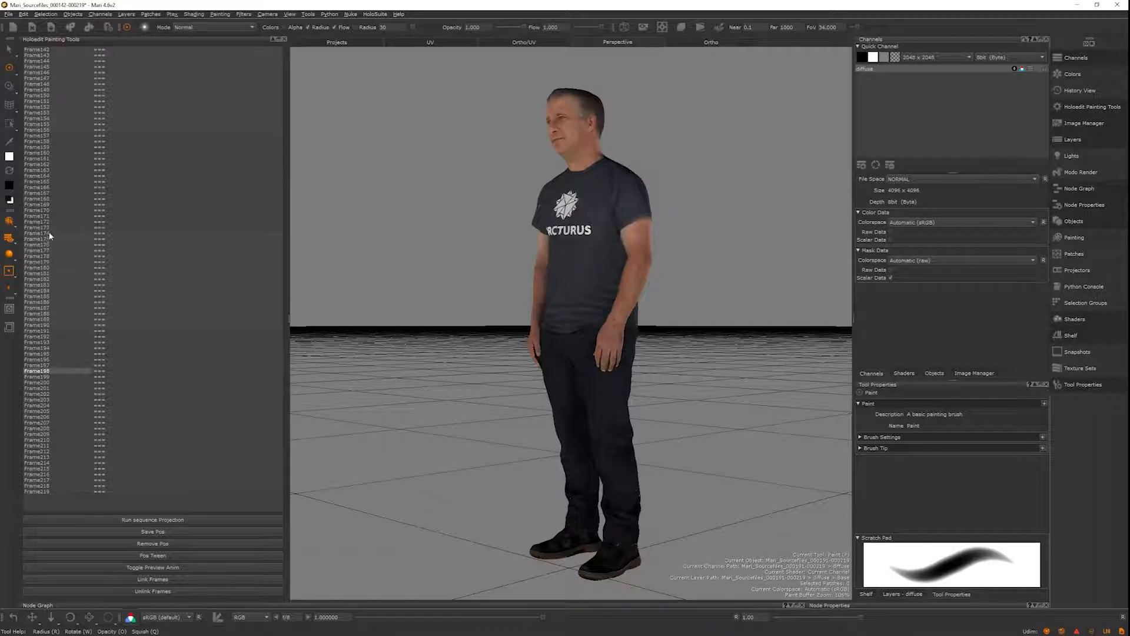
key("Up")
key("Up")
key("Up")
key("Up")
key("Up")
key("Up")
key("Up")
key("Up")
key("Up")
key("Up")
key("Up")
key("Up")
key("Up")
key("Up")
key("Up")
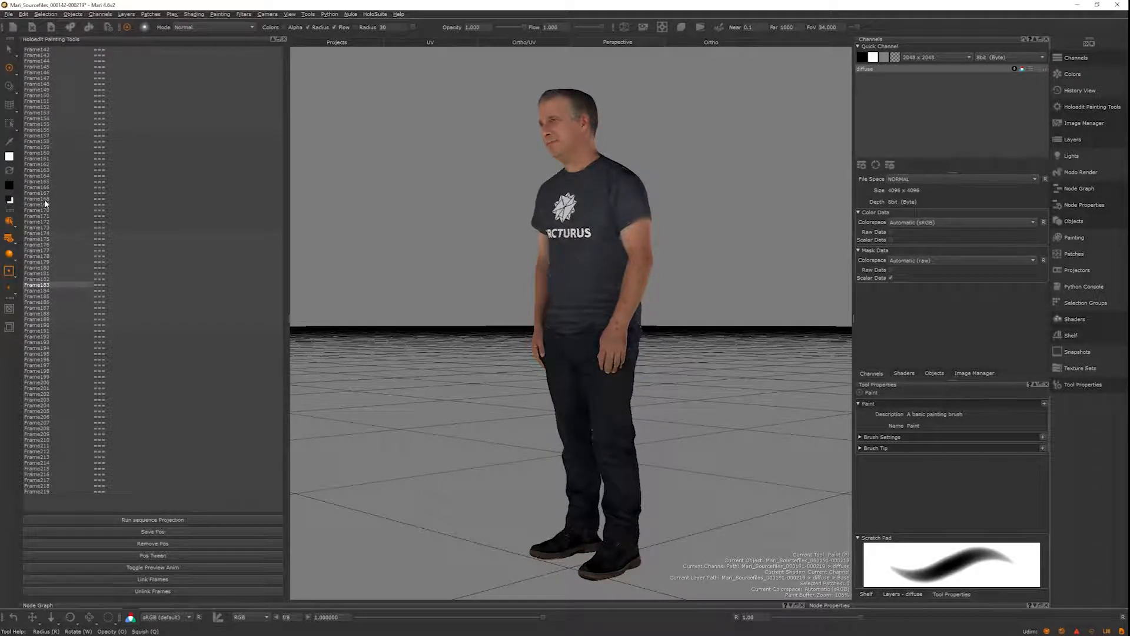
Sample frames across the sequence and go back and forth between Frame159 and Frame168 to compare the poses
left_click(45, 200, "shift")
left_click(43, 166)
left_click(31, 256, "ctrl")
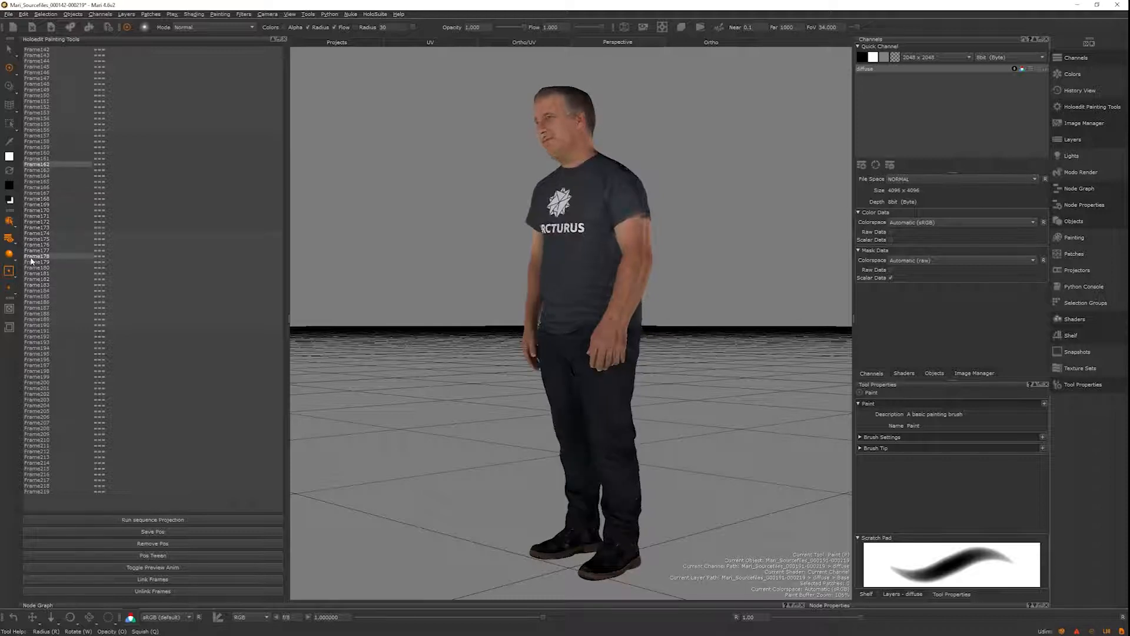
left_click(36, 384, "ctrl")
left_click(40, 435)
left_click(42, 354, "shift")
left_click(46, 154)
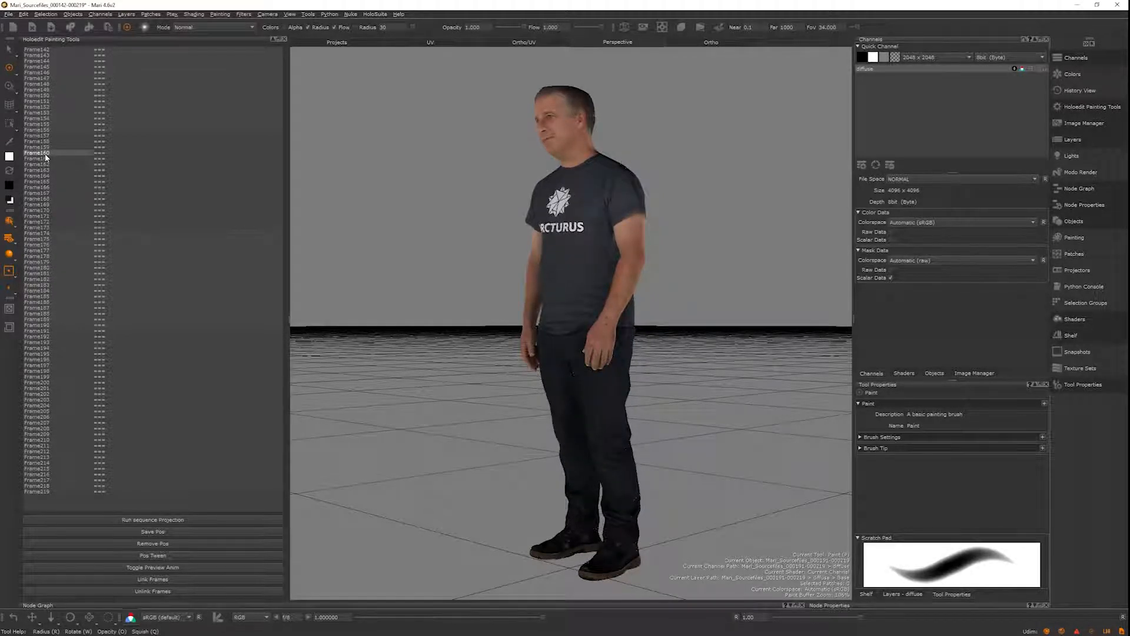
key("Down")
key("Down")
key("Down")
key("Down")
key("Down")
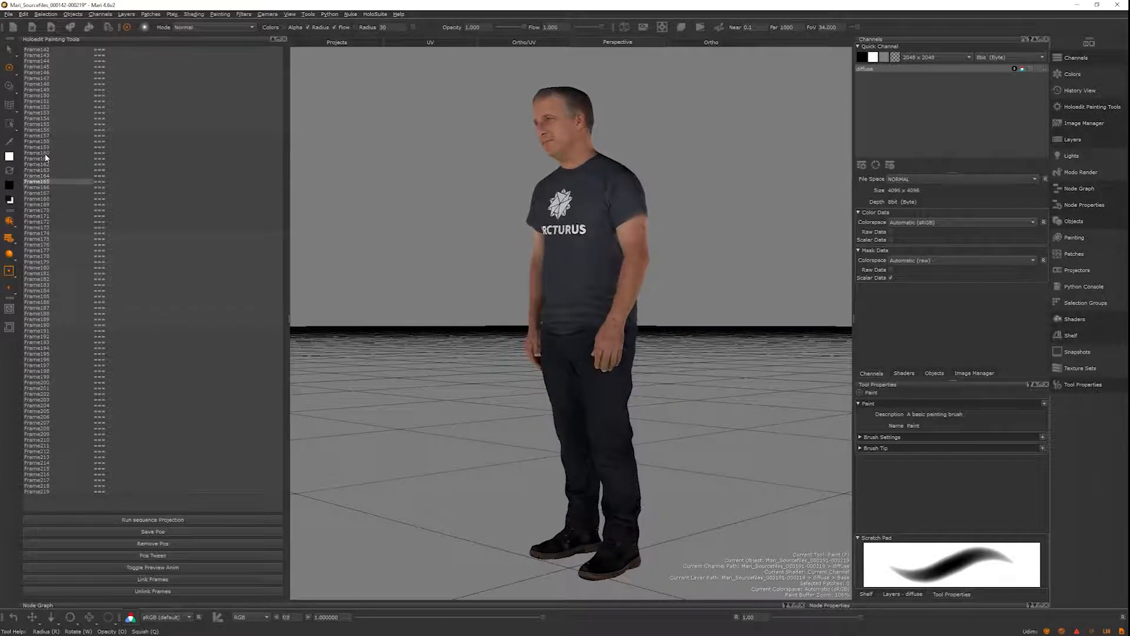
key("Down")
key("Down")
key("Down")
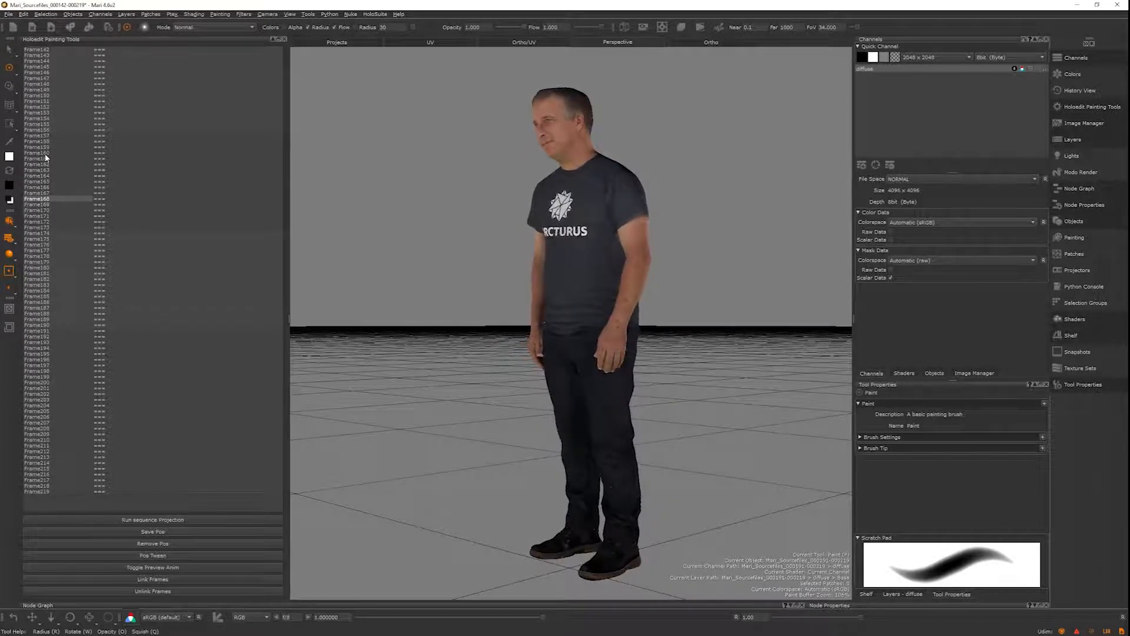
key("Up")
key("Up")
key("Up")
key("Up")
key("Up")
key("Up")
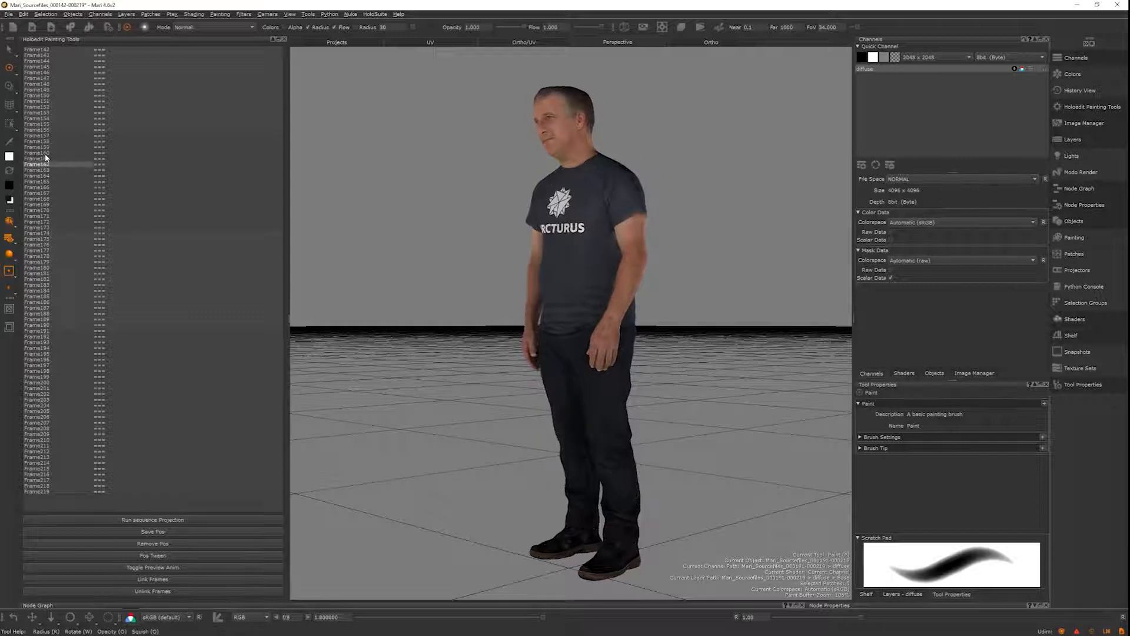
key("Up")
key("Up")
key("Up")
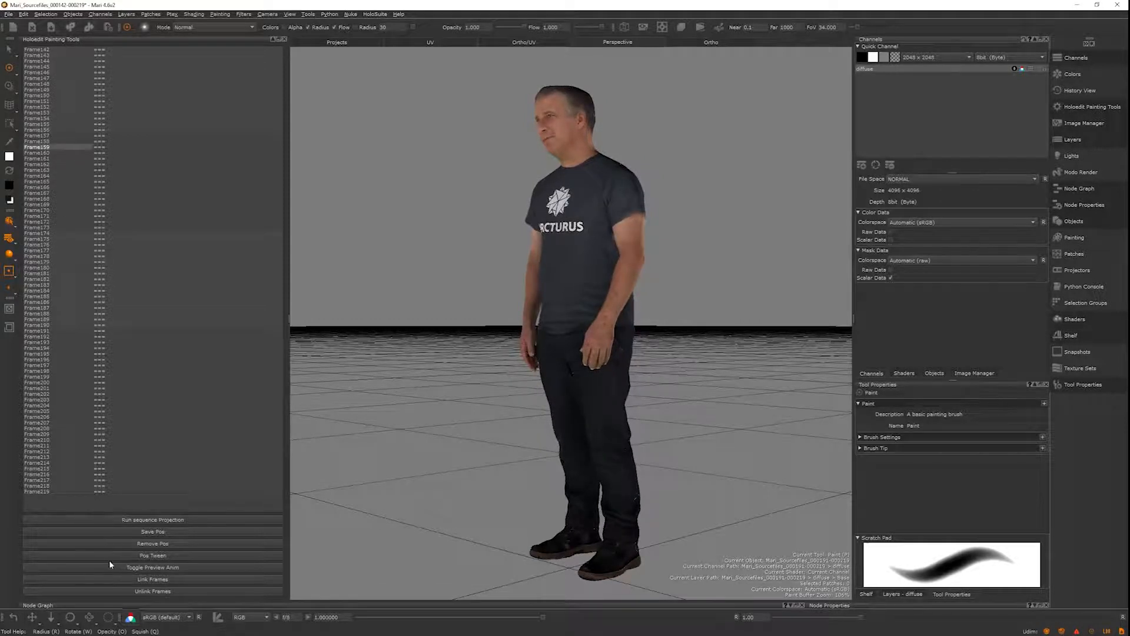
Play the preview animation of the frame sequence and stop it
left_click(115, 567)
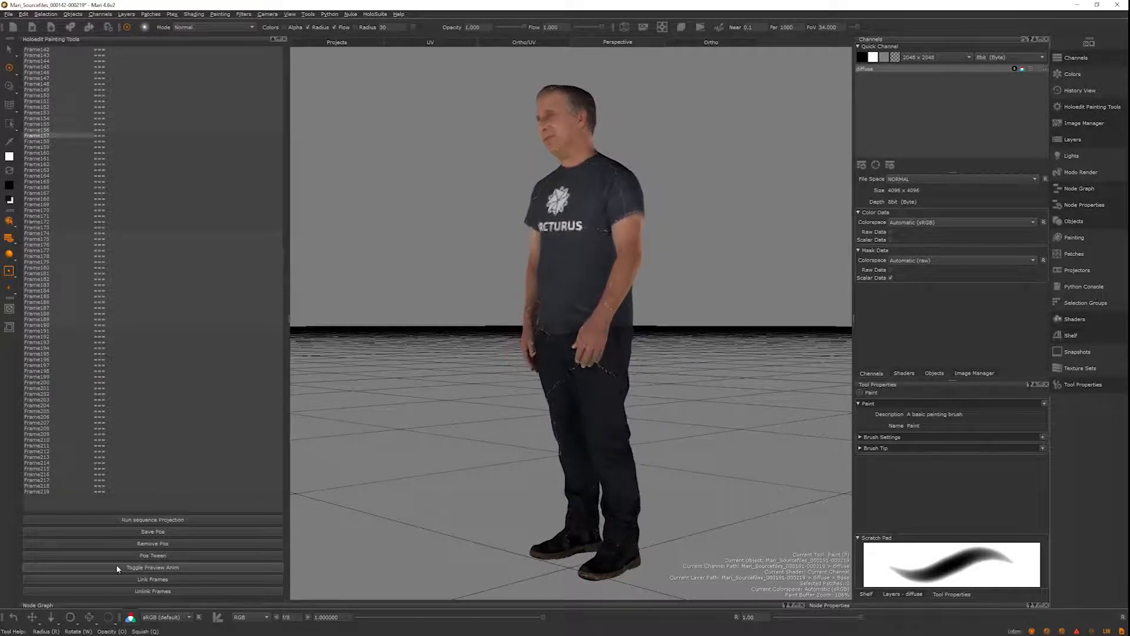
left_click(115, 564)
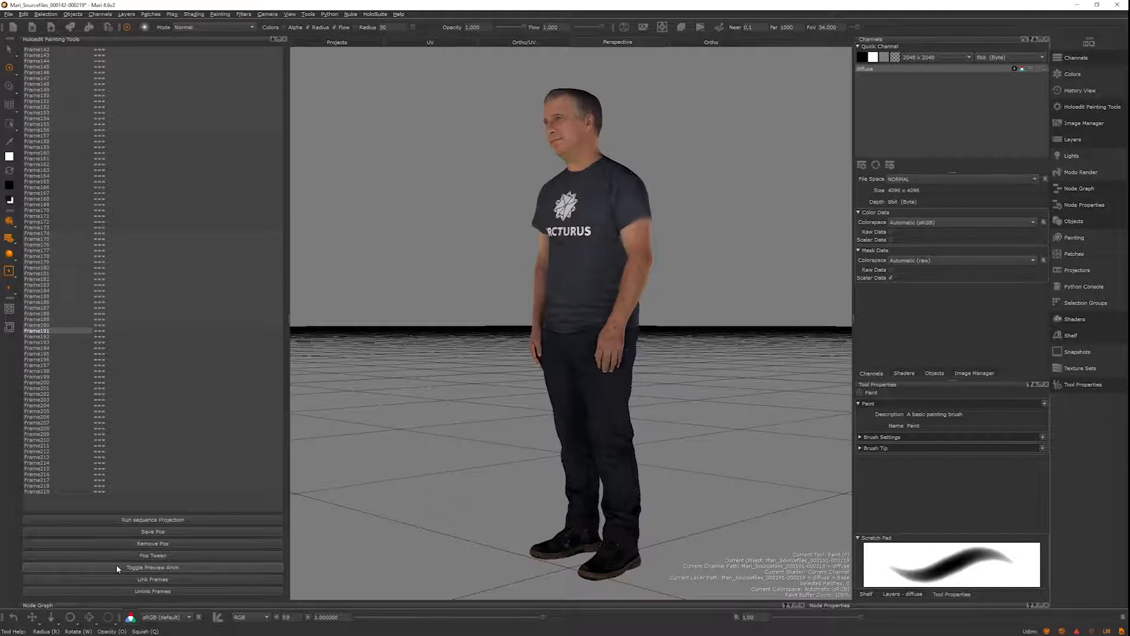
Select Frame163 to Frame170 and paint a white cross over the figure's shirt and arm
left_click_drag(67, 170, 59, 210)
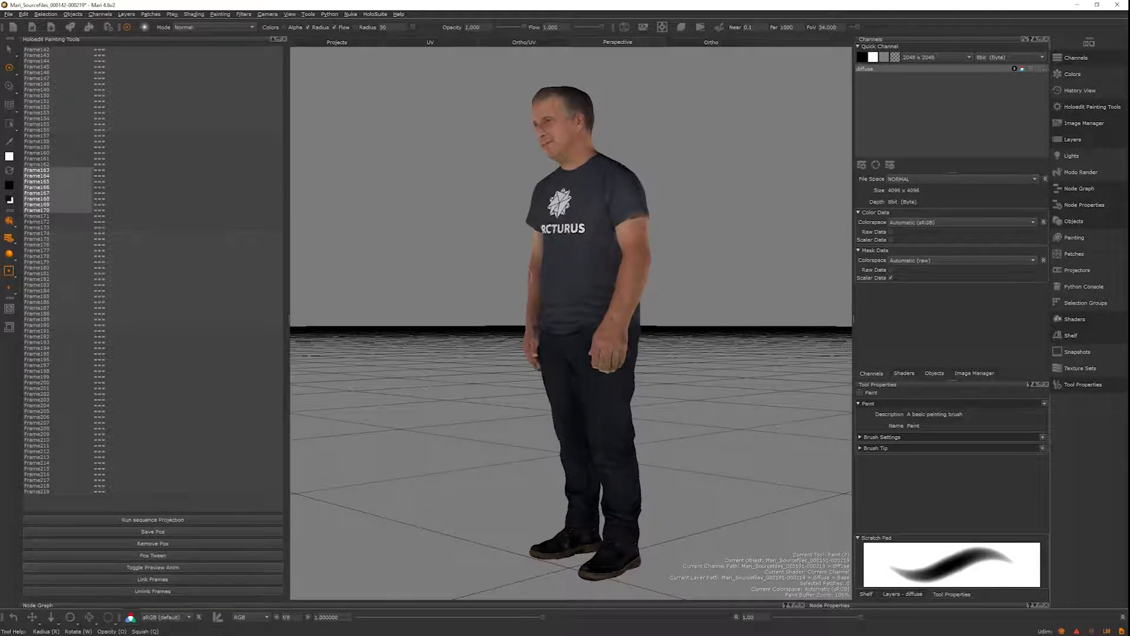
left_click_drag(493, 268, 668, 276)
left_click_drag(597, 184, 562, 352)
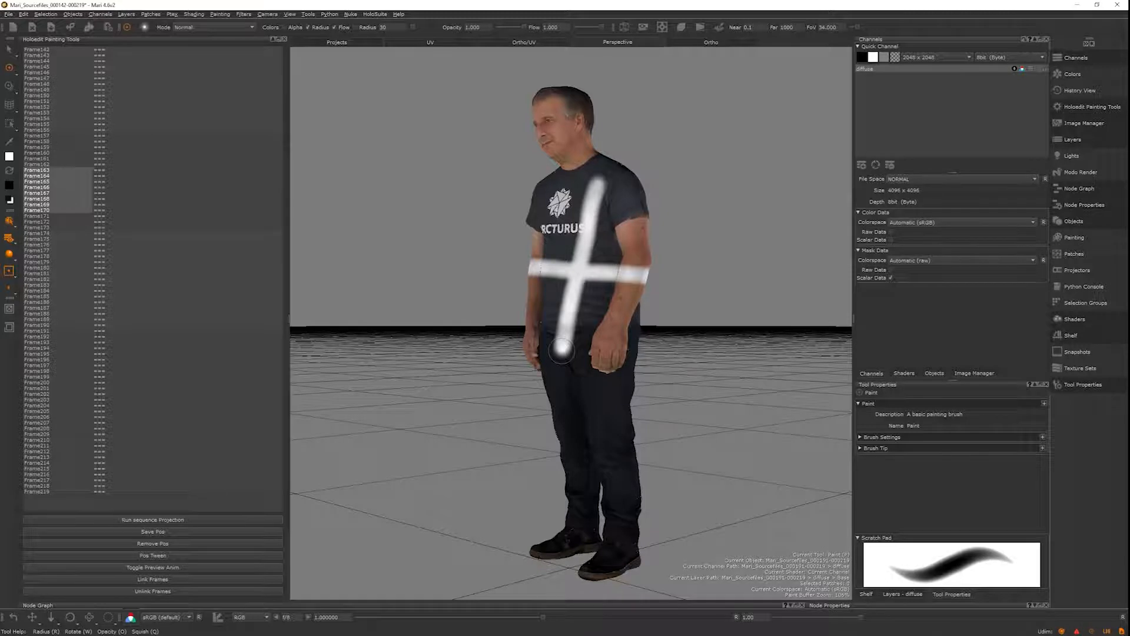
Go through the frames from Frame162 on to examine where the painted cross is applied
left_click(47, 165)
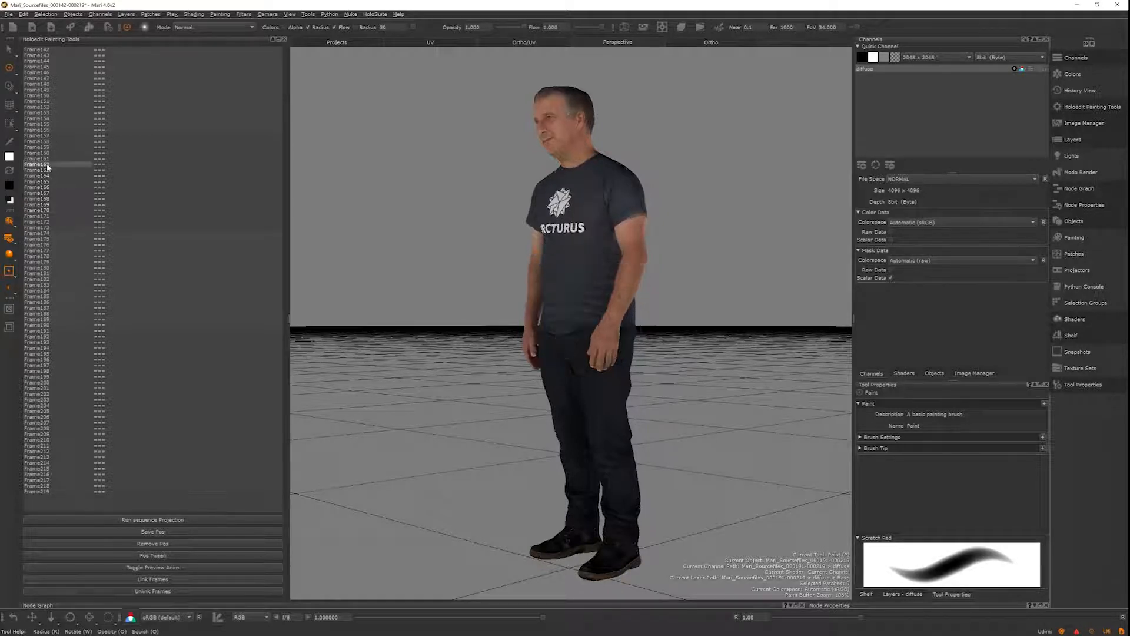
left_click(58, 170)
key("Down")
key("Down")
key("Down")
key("Down")
key("Down")
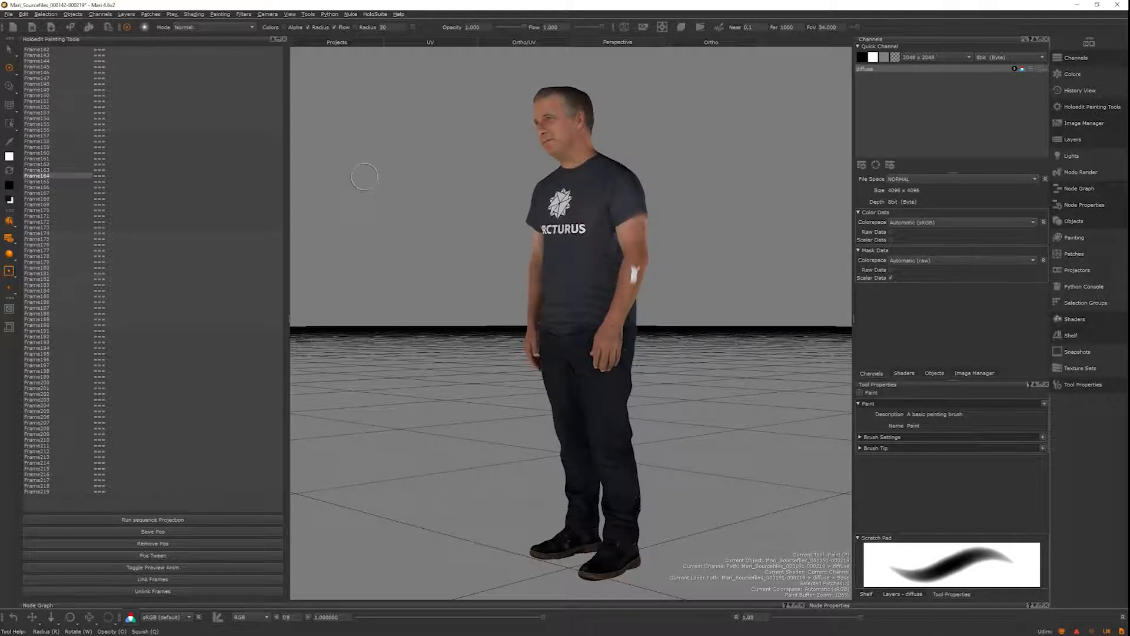
key("Up")
key("Up")
key("Up")
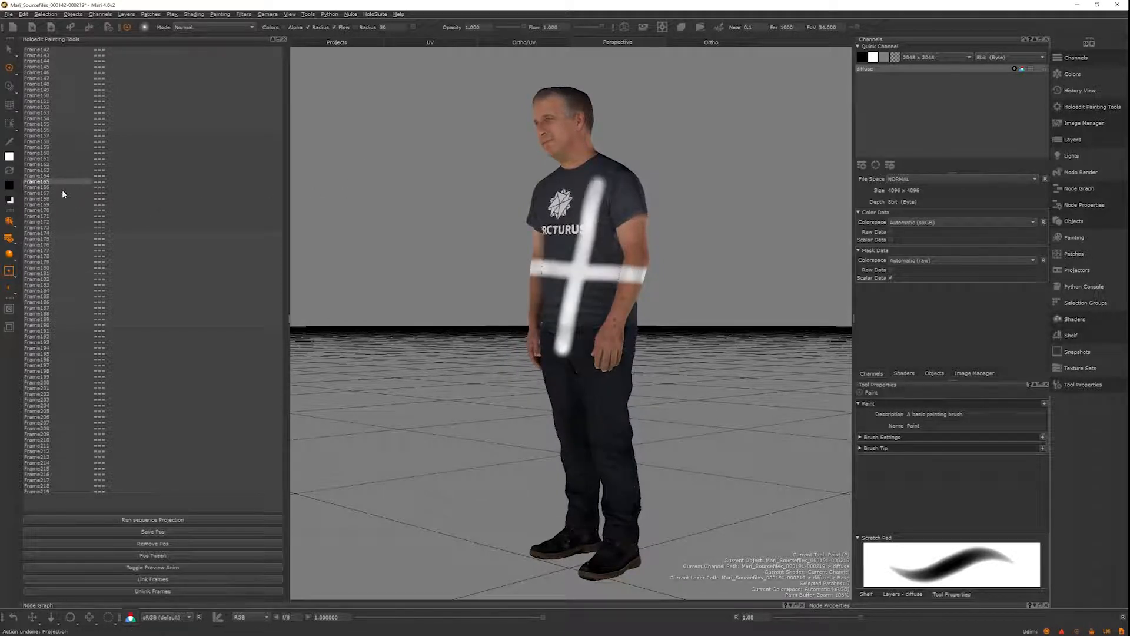
Run the sequence projection of the white cross on the frames from Frame161 to Frame170 and undo the painting
left_click_drag(53, 160, 54, 210)
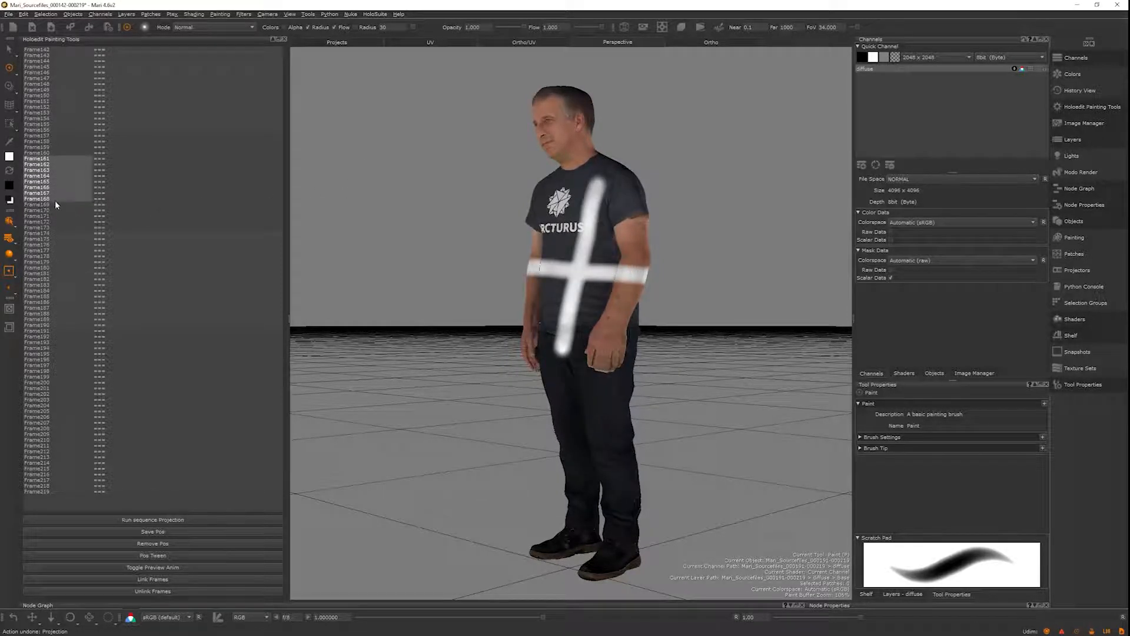
left_click(153, 519)
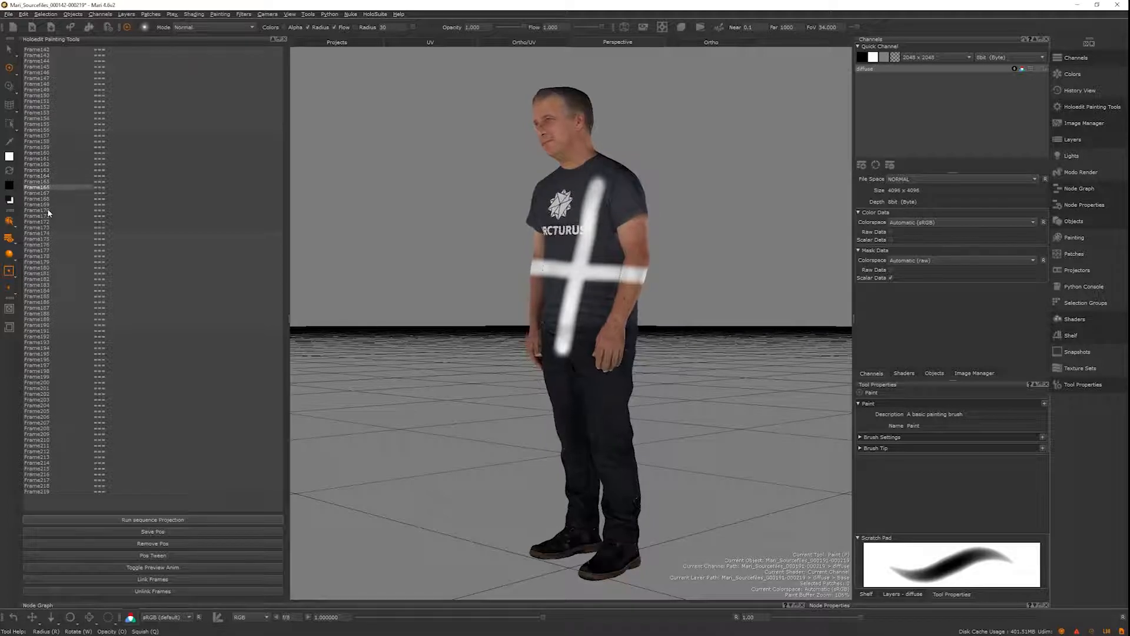
key("ctrl+z")
key("ctrl+z")
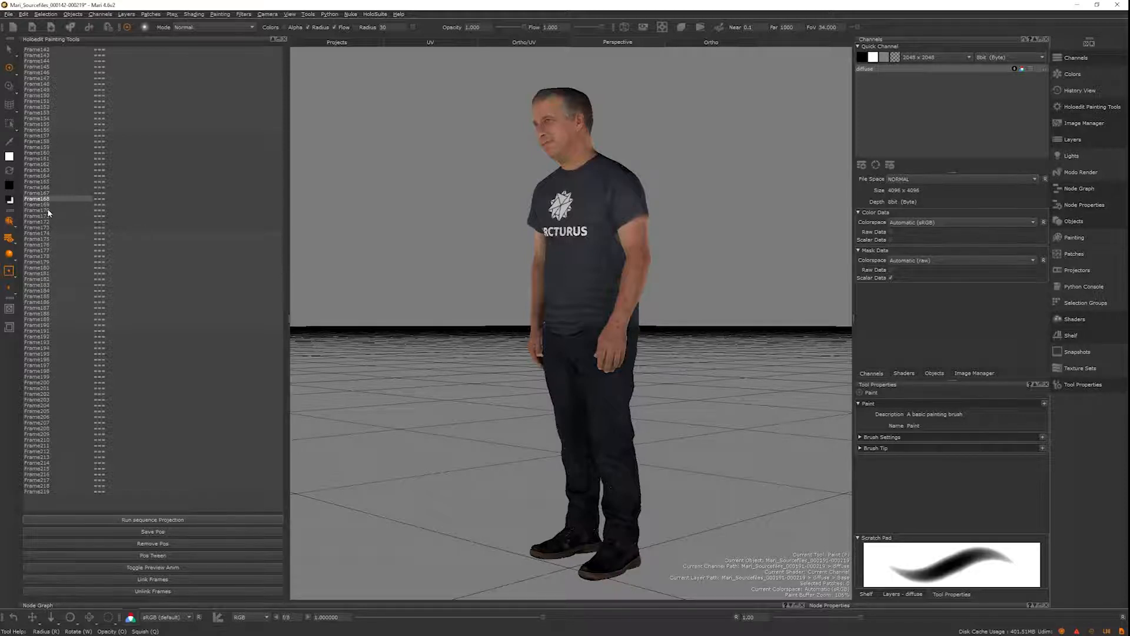
Save the current camera position on Frame160 and a raised front view of the figure on Frame161
left_click(46, 153)
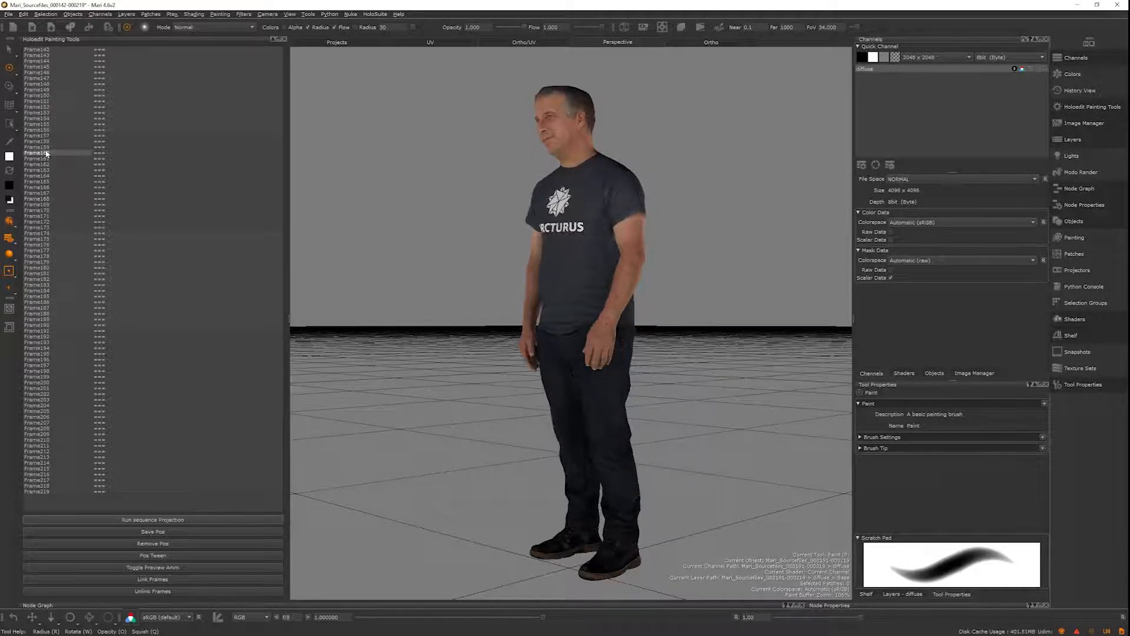
left_click(146, 532)
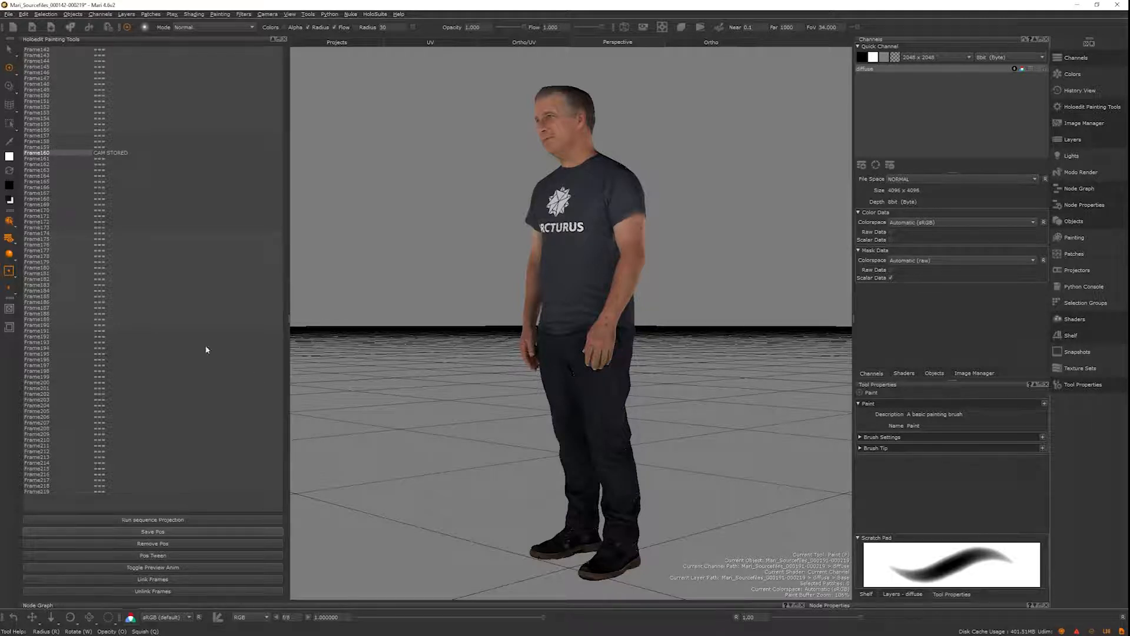
key("Right")
left_click_drag(465, 324, 572, 372, "alt")
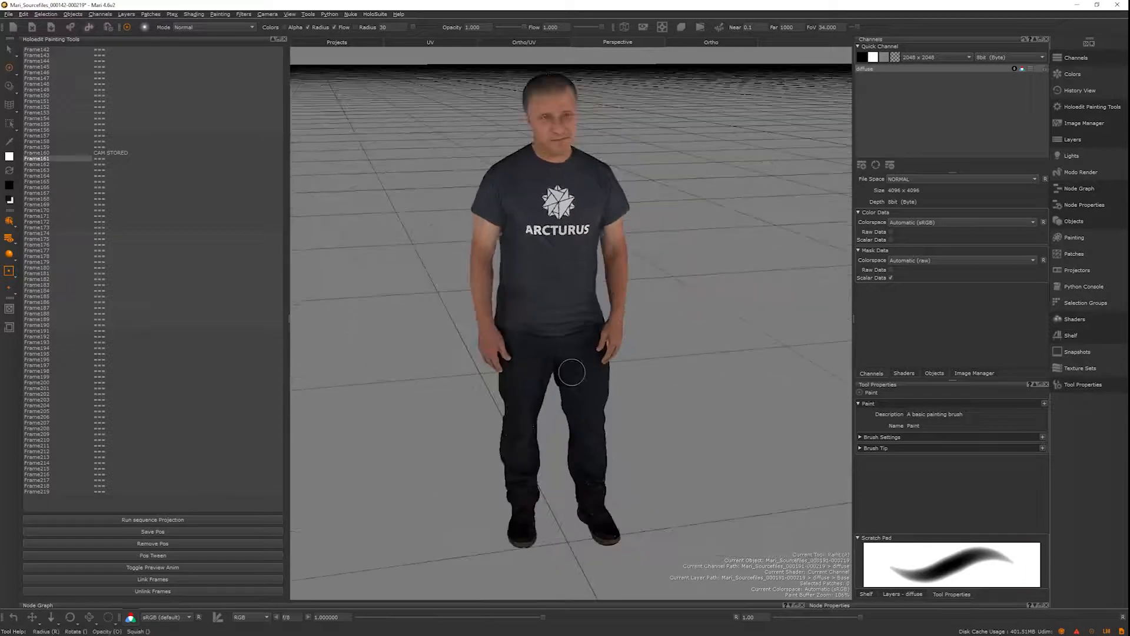
key("s")
Save differing camera positions on Frame162, Frame163 and Frame164, with a side view on Frame163 and a level front view on Frame164
left_click_drag(571, 372, 513, 347, "alt")
key("Right")
key("s")
key("Right")
key("s")
key("Right")
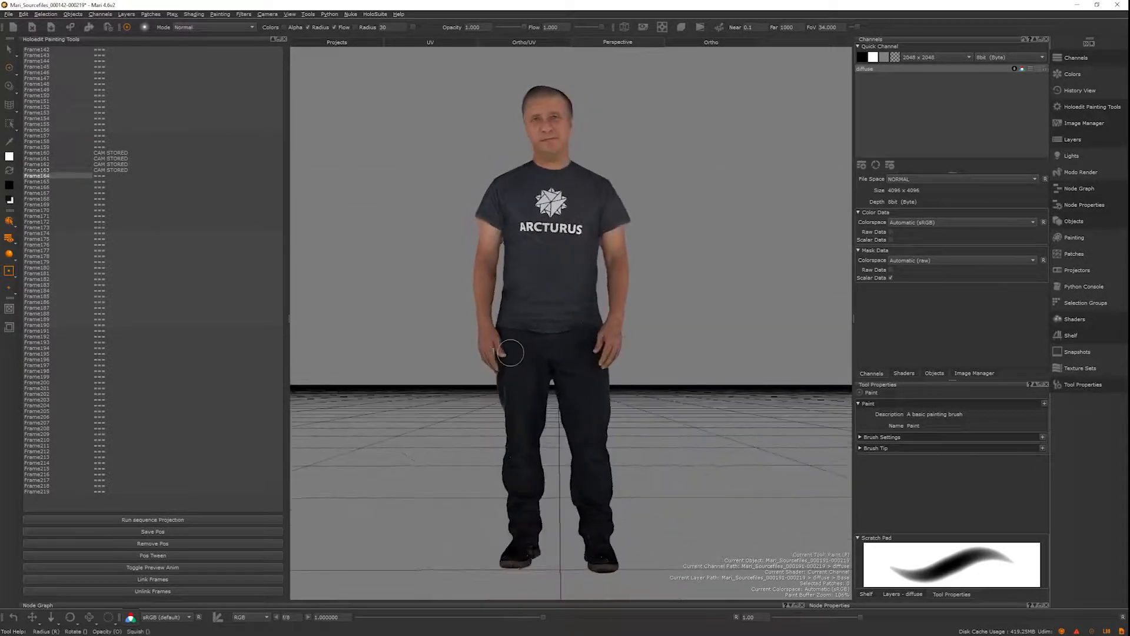
key("s")
Review the stored camera positions of Frame160 to Frame164 by switching back and forth between the frames
left_click(109, 154)
left_click(109, 159)
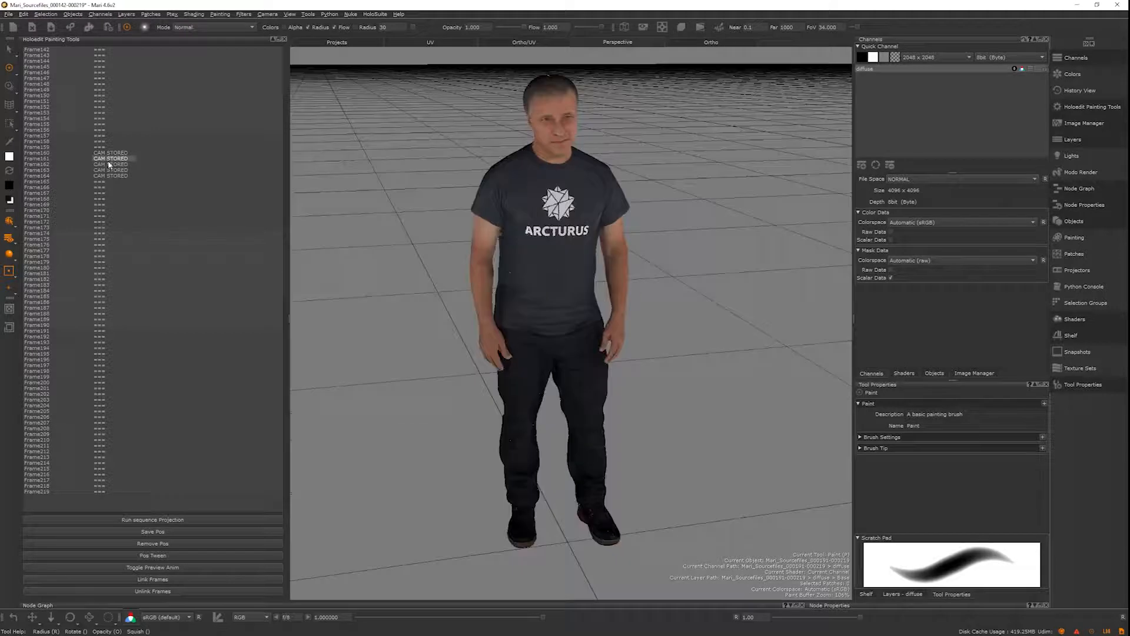
left_click(109, 165)
left_click(109, 171)
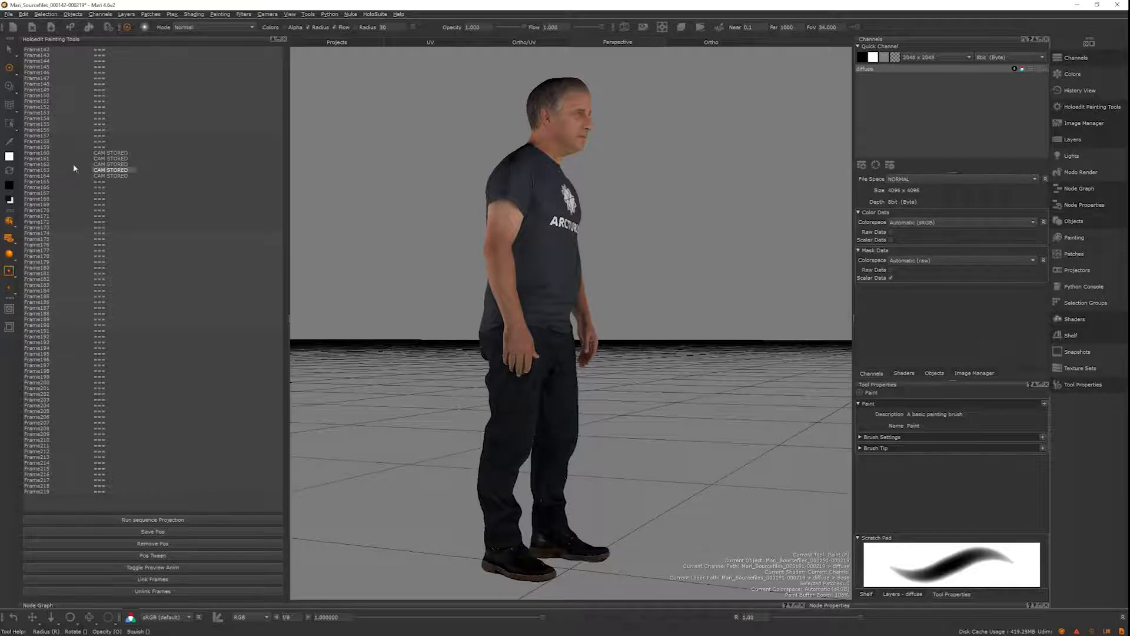
left_click(56, 153)
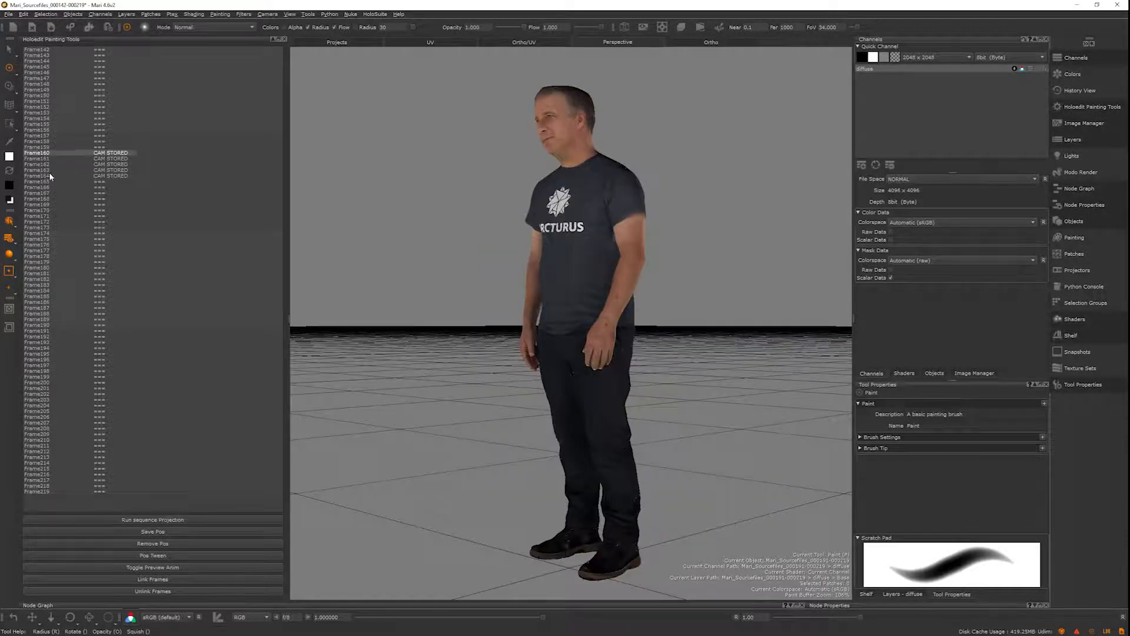
left_click(50, 175)
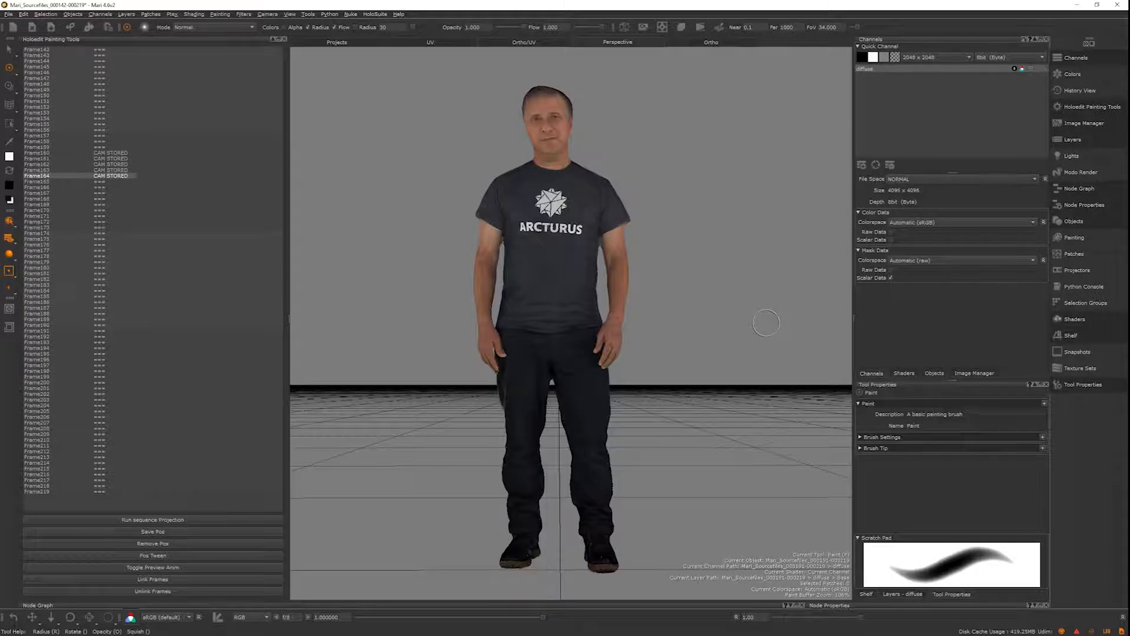
key("Up")
key("Up")
key("Up")
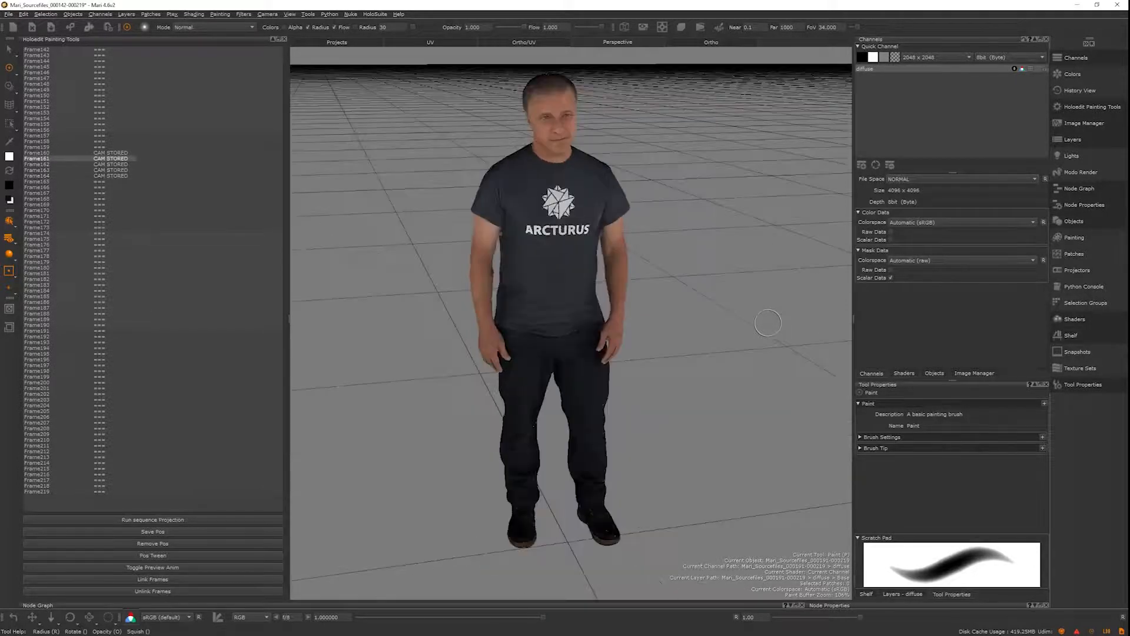
key("Up")
key("Down")
key("Down")
key("Down")
key("Down")
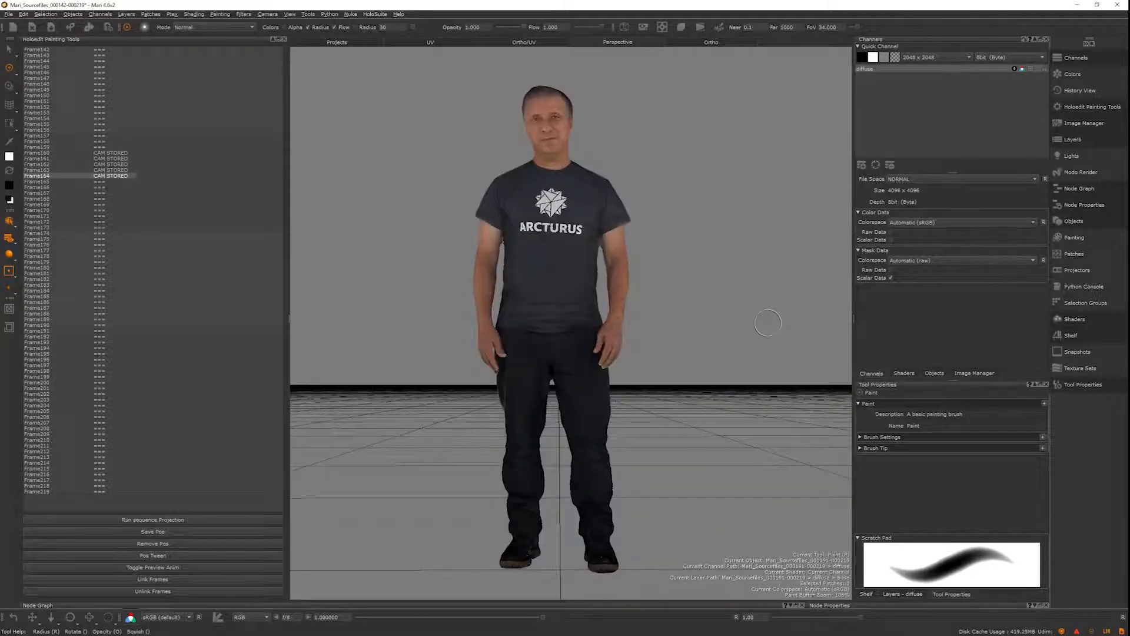
Step back from Frame164 to Frame161 and forward again to compare their stored camera positions
key("Up")
key("Up")
key("Up")
key("Down")
key("Down")
key("Down")
Select Frame160 to Frame164 and paint a white cross over the shirt's chest and sleeves
left_click_drag(46, 154, 44, 177)
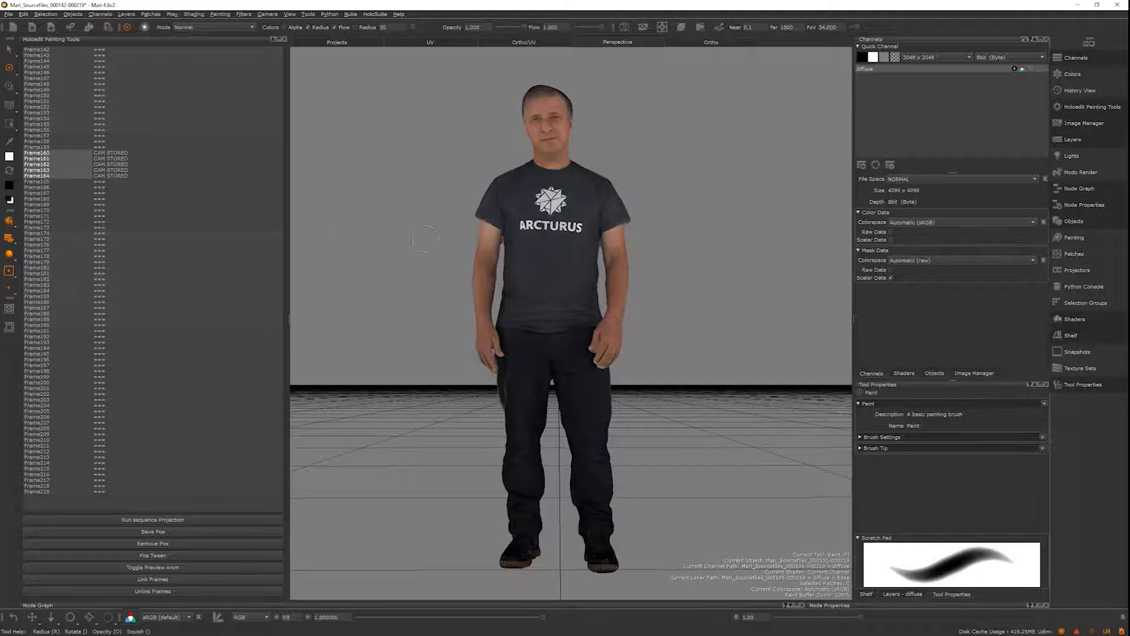
left_click_drag(480, 217, 624, 236)
left_click_drag(588, 180, 551, 243)
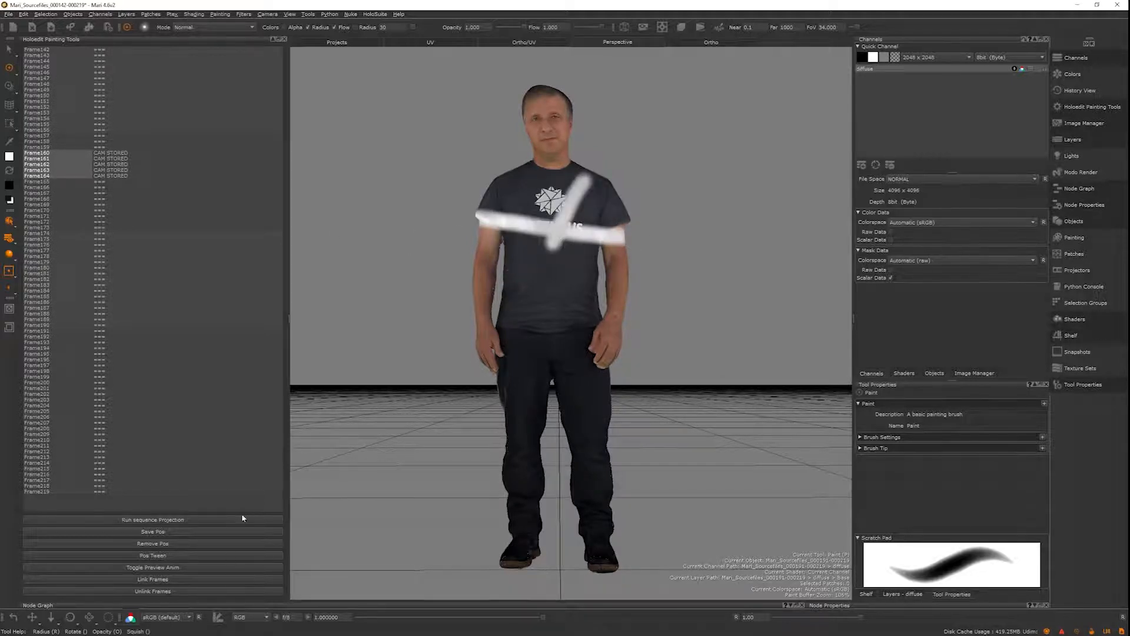
Run the sequence projection on Frame160 to Frame164 and undo the painting of the cross
left_click(187, 522)
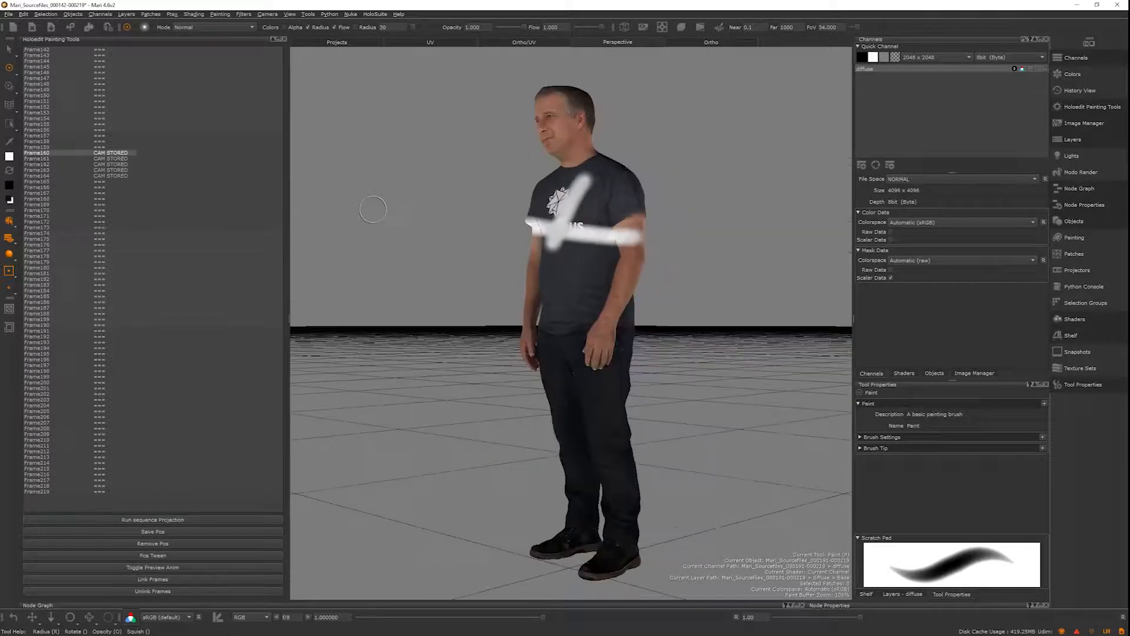
key("ctrl+z")
key("ctrl+z")
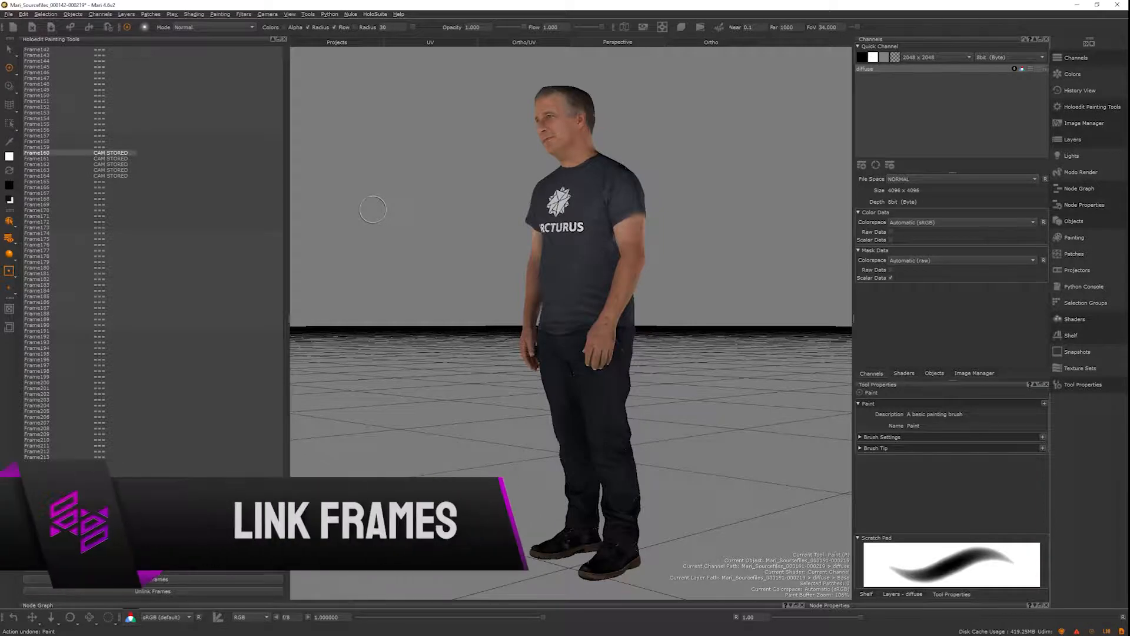
Remove the stored camera positions from Frame159 to Frame166
left_click_drag(62, 147, 59, 185)
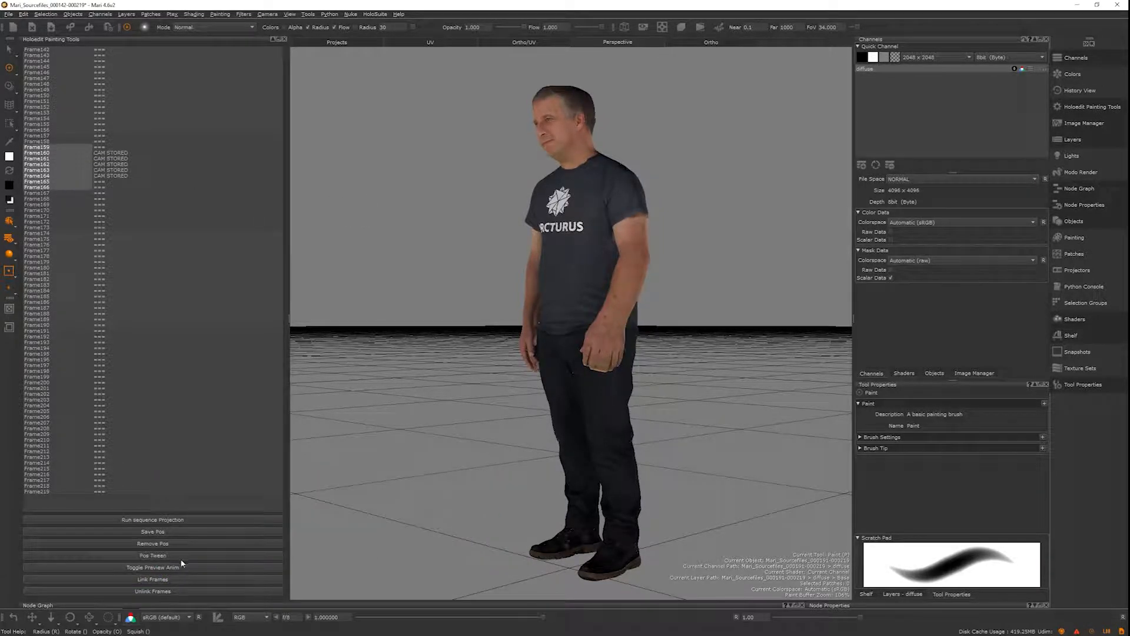
left_click(169, 544)
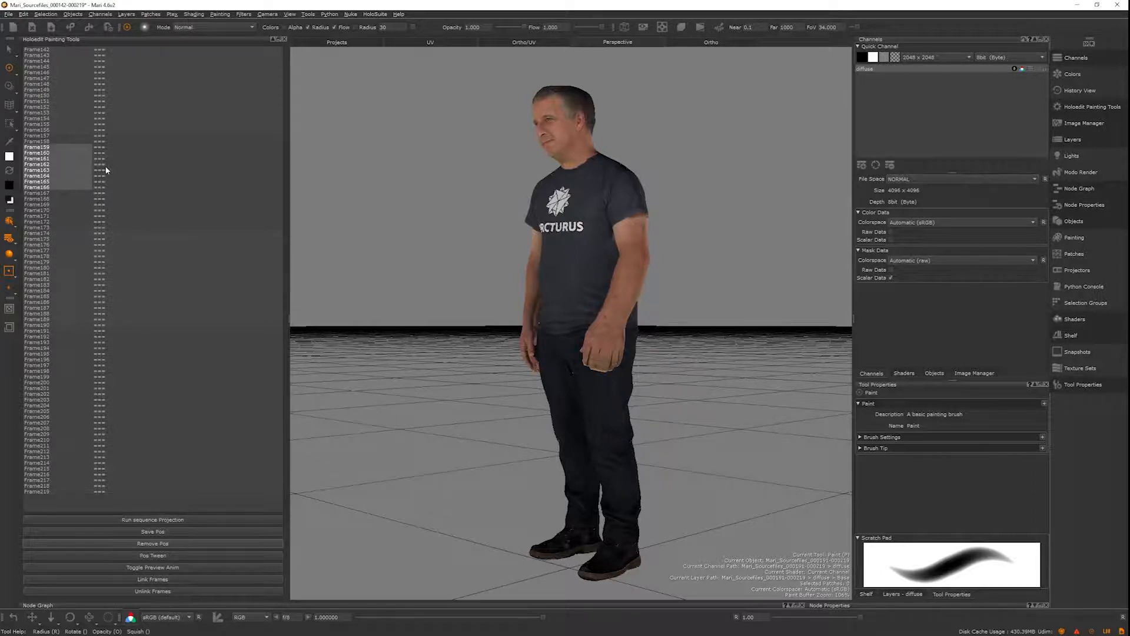
Link Frame142 to Frame146 and paint a looping white stroke across the figure's torso and arms on Frame142
left_click(179, 579)
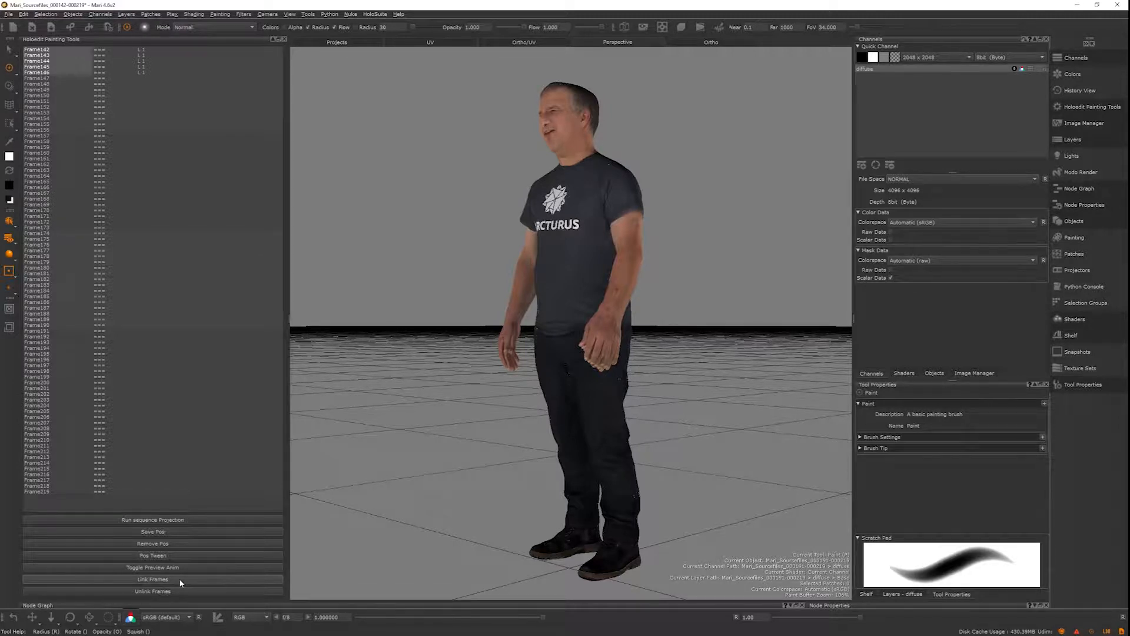
left_click(50, 51)
mouse_move(538, 286)
left_mouse_down()
mouse_move(589, 215)
mouse_move(636, 212)
mouse_move(659, 236)
left_mouse_up()
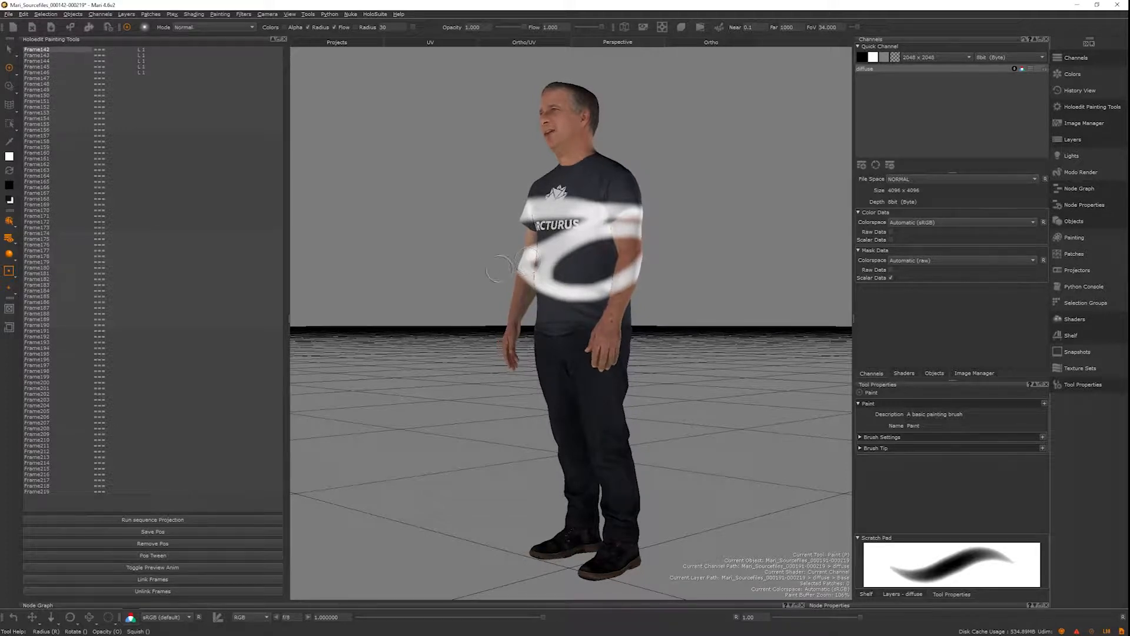
Rotate the view toward the figure's front to project the stroke onto the linked frames and undo the linked painting
left_click_drag(528, 260, 514, 295, "alt")
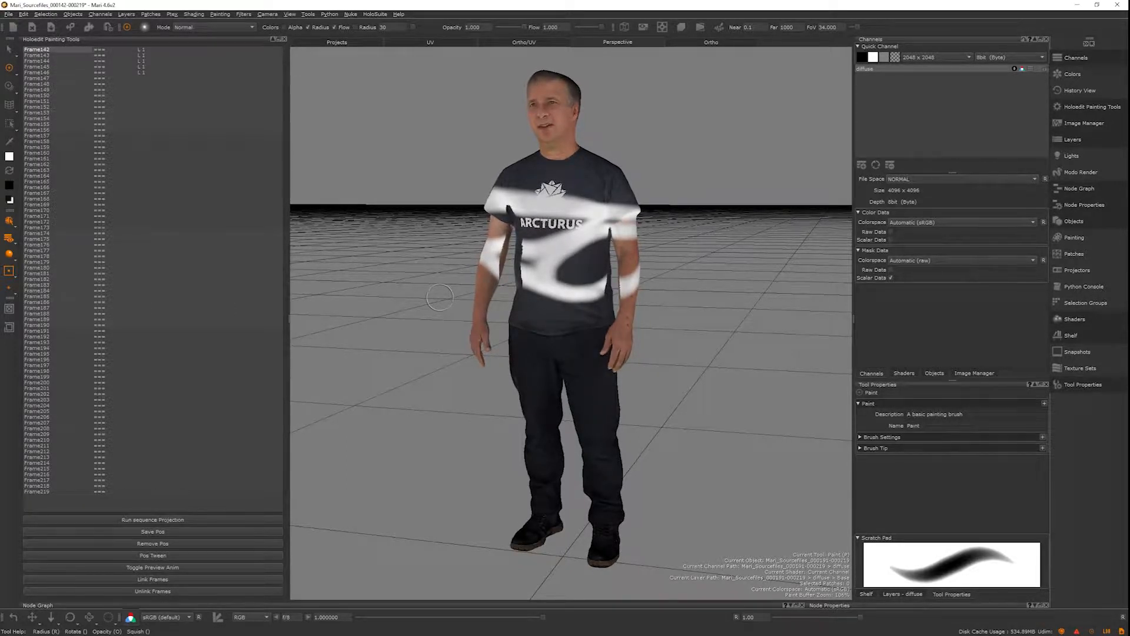
key("ctrl+z")
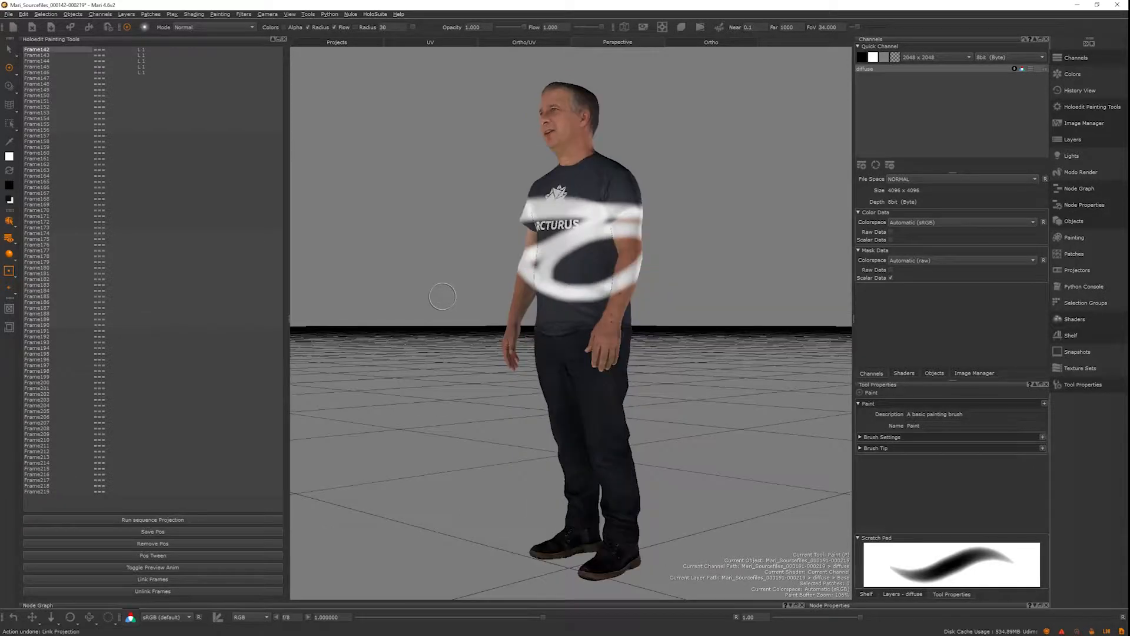
key("ctrl+z")
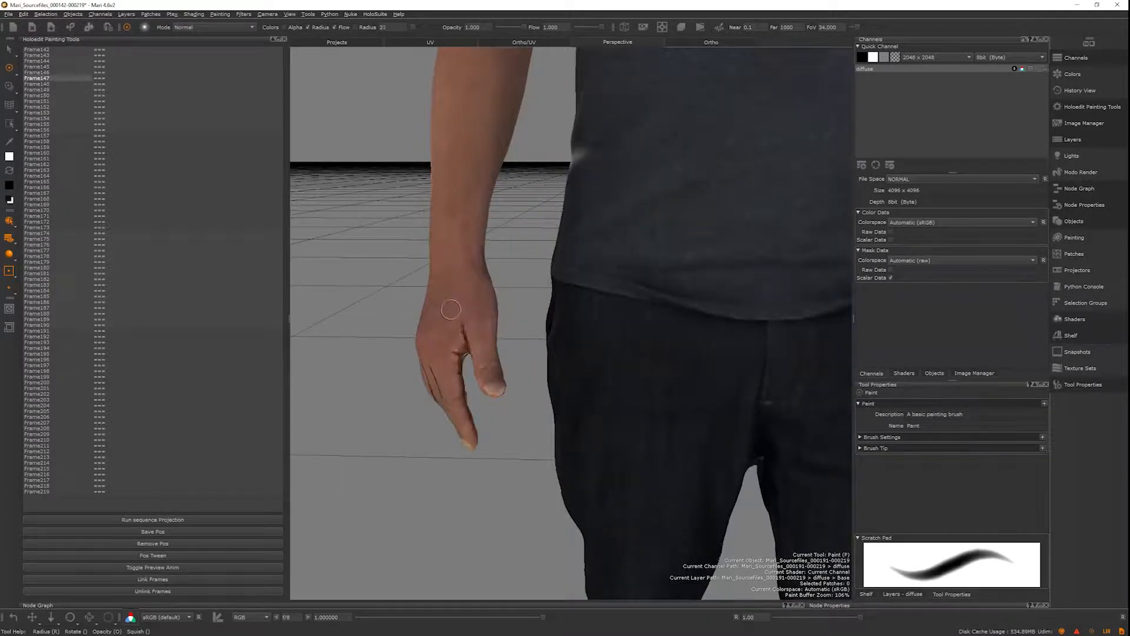
Paint a white ring on the wrist in Frame147 and run the sequence projection on Frame147 to Frame151
mouse_move(445, 312)
left_mouse_down()
mouse_move(450, 265)
mouse_move(465, 315)
mouse_move(447, 307)
left_mouse_up()
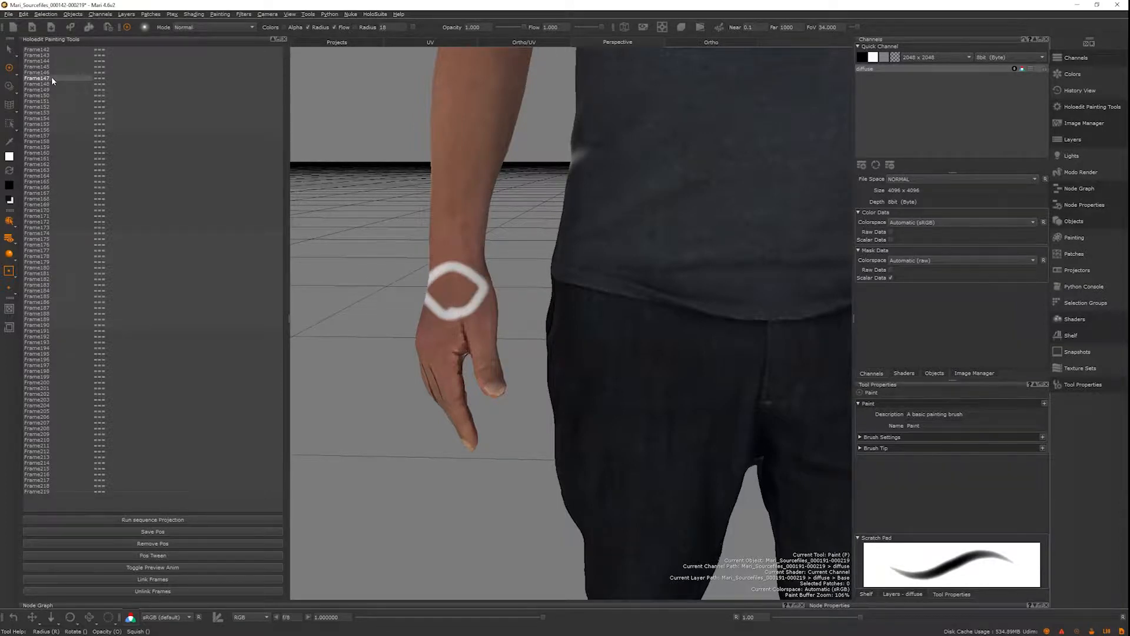
left_click_drag(52, 76, 73, 105)
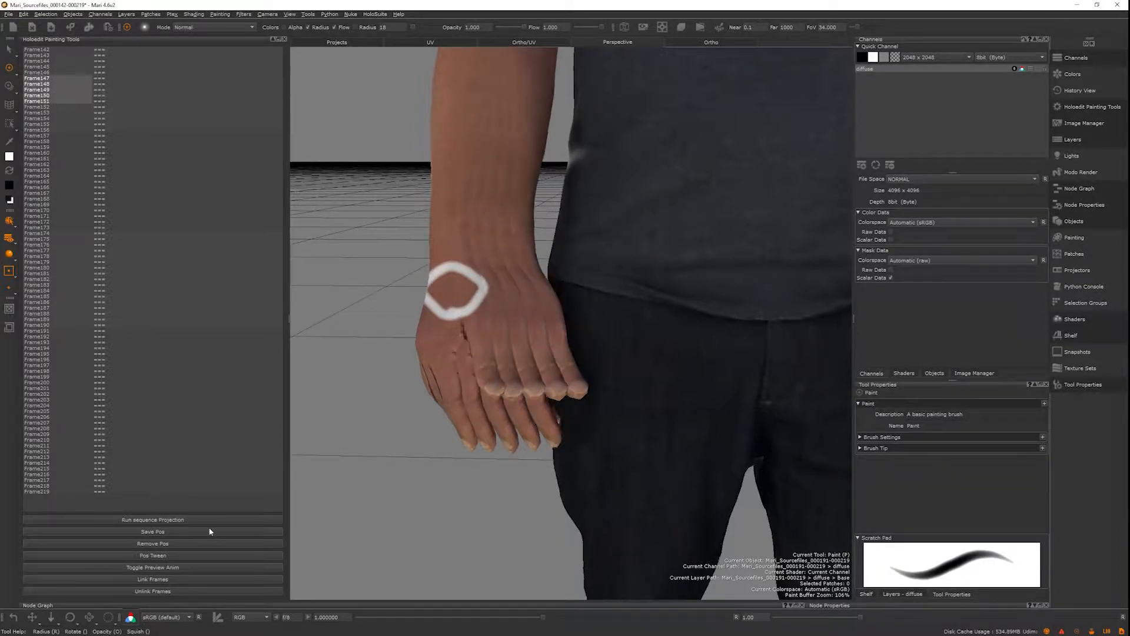
left_click(193, 519)
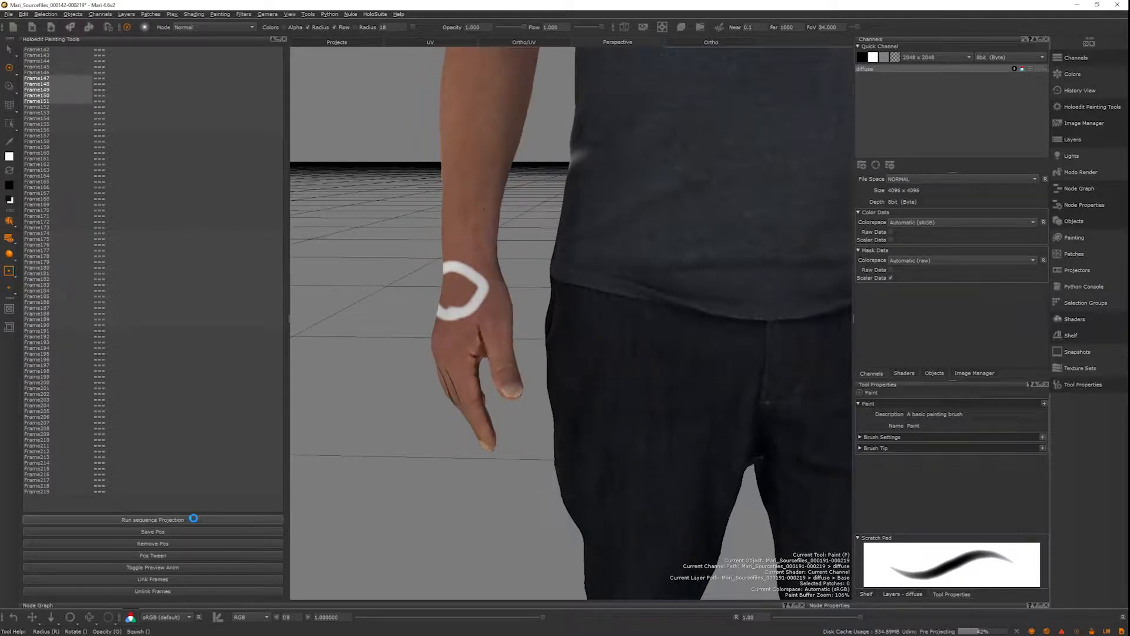
Compare the projected white ring on the wrist between Frame147 and Frame149
left_click(63, 78)
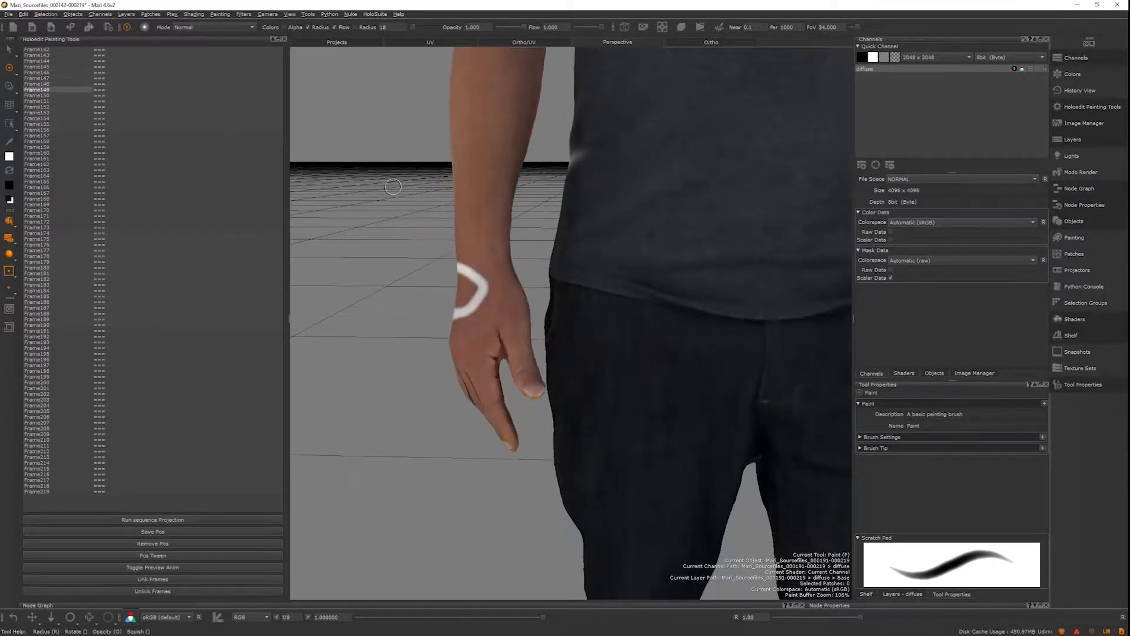
key("Up")
key("Up")
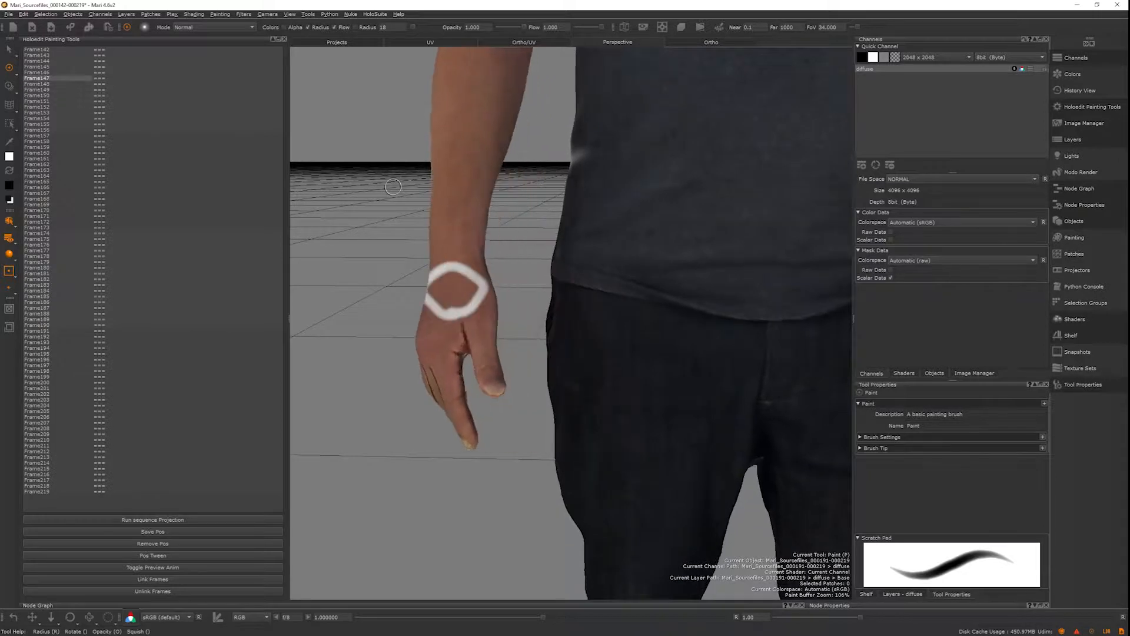
Switch the paint color to black, try a dab inside the white ring on Frame147 and undo the dab
key("x")
left_click(457, 283)
key("ctrl+z")
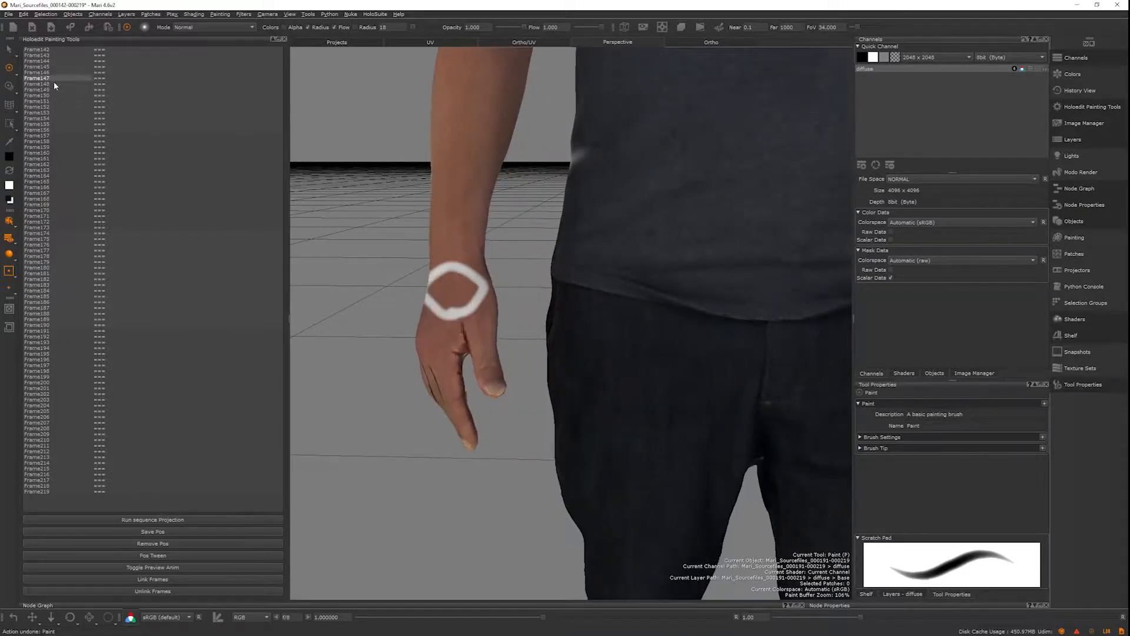
Link Frame147 to Frame151 and paint a black ring on the wrist in Frame147, overlapping the top of the white ring
left_click_drag(54, 82, 54, 100)
left_click(146, 579)
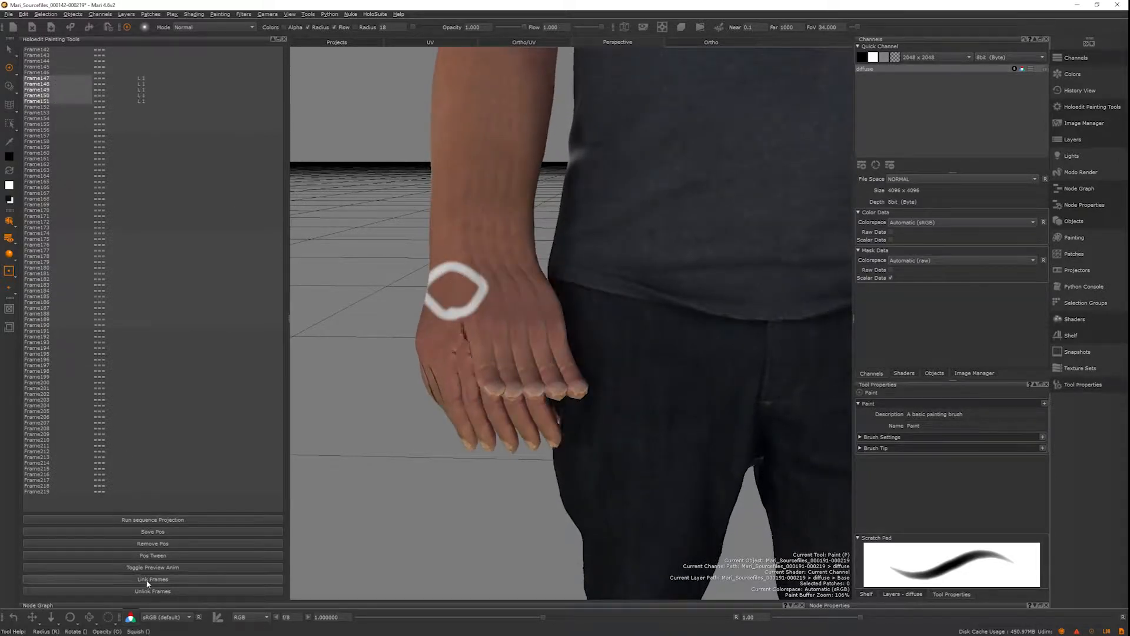
left_click(53, 78)
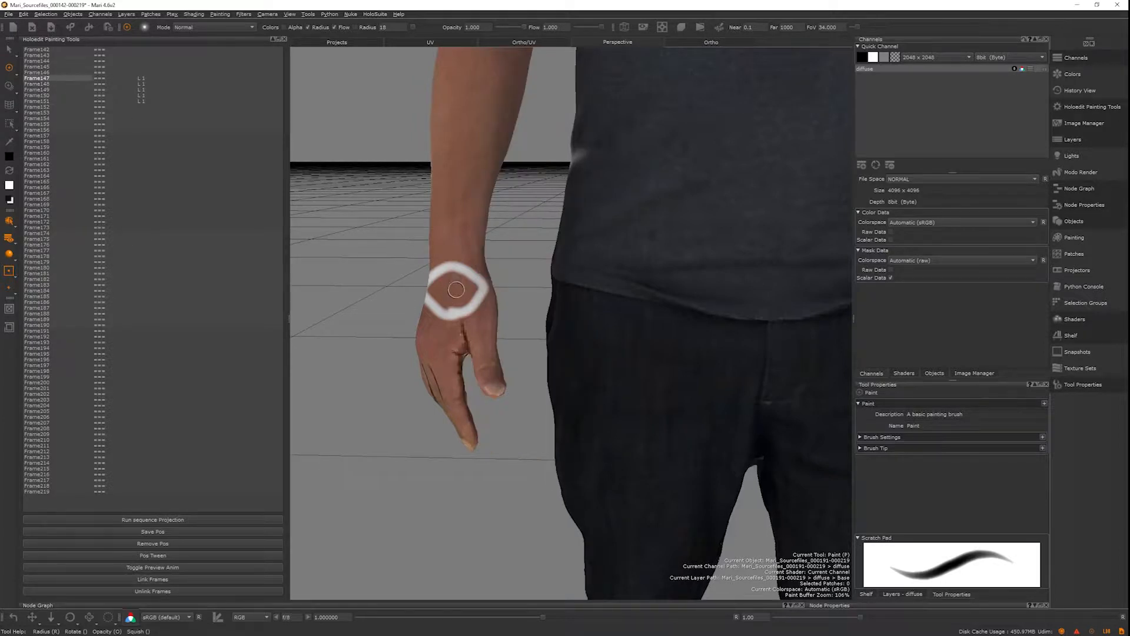
mouse_move(456, 290)
left_mouse_down()
mouse_move(436, 262)
mouse_move(474, 221)
mouse_move(474, 277)
mouse_move(461, 291)
mouse_move(443, 275)
left_mouse_up()
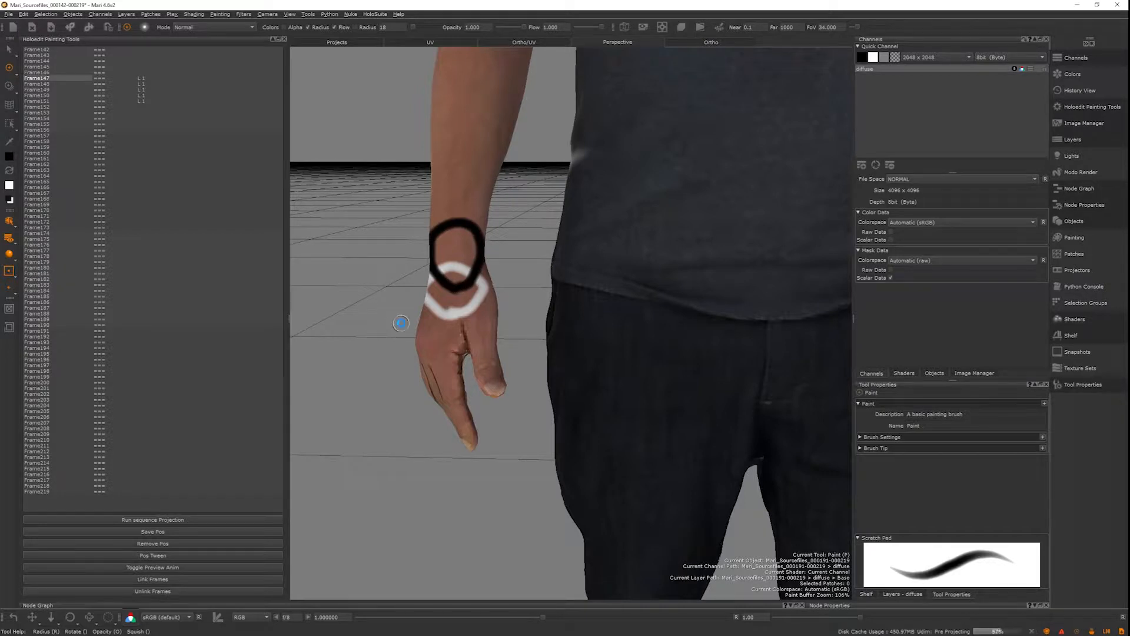